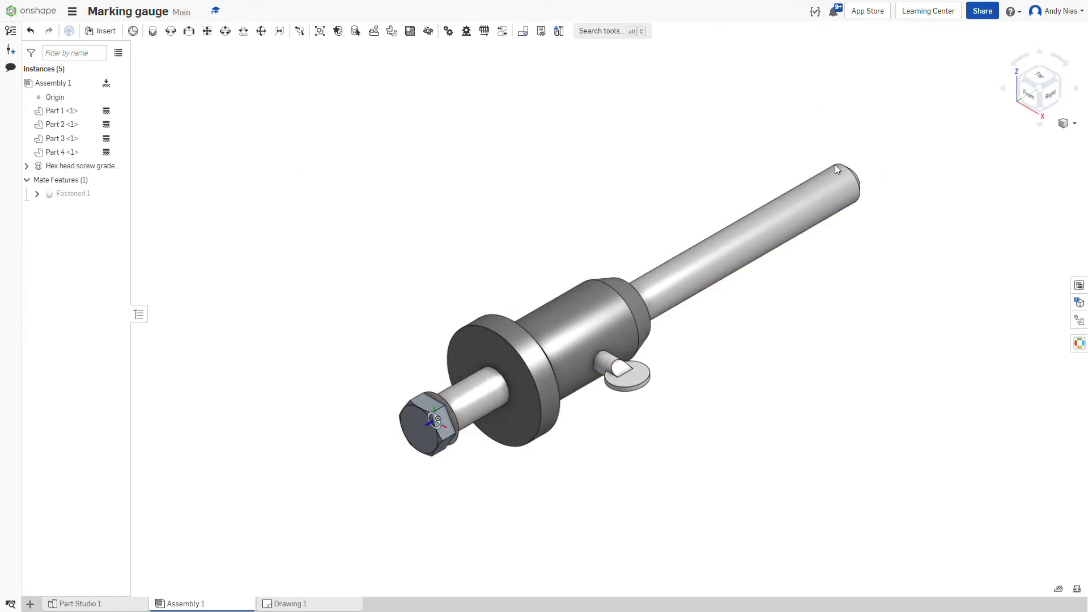
# - Inspect the marking gauge model in Part Studio 1 and return to Assembly 1
pyautogui.scroll(-4, 523, 338)
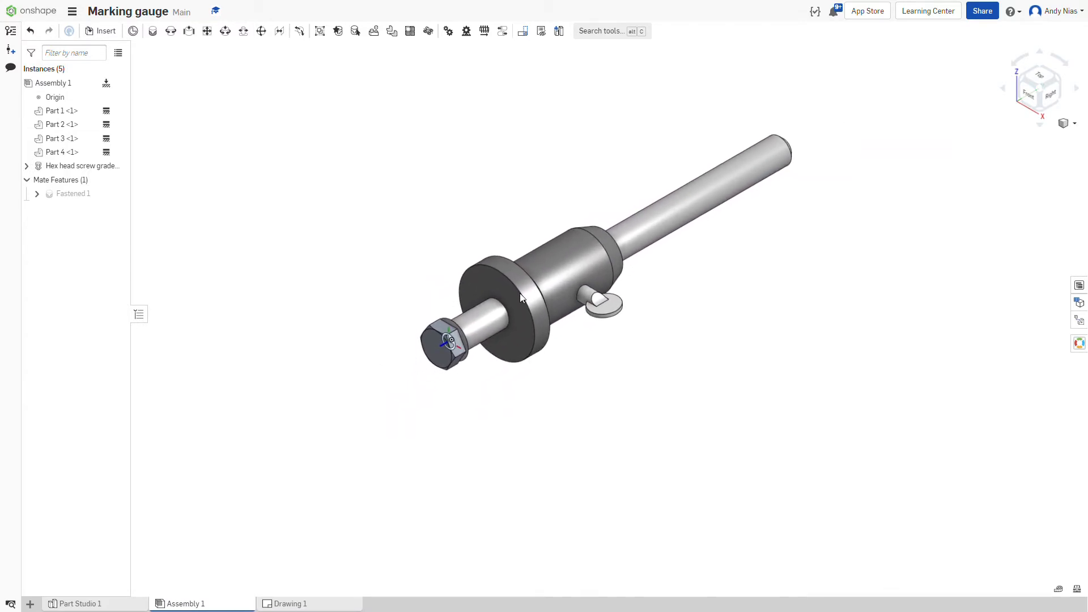
pyautogui.moveTo(521, 294); pyautogui.dragTo(495, 305, button='middle')
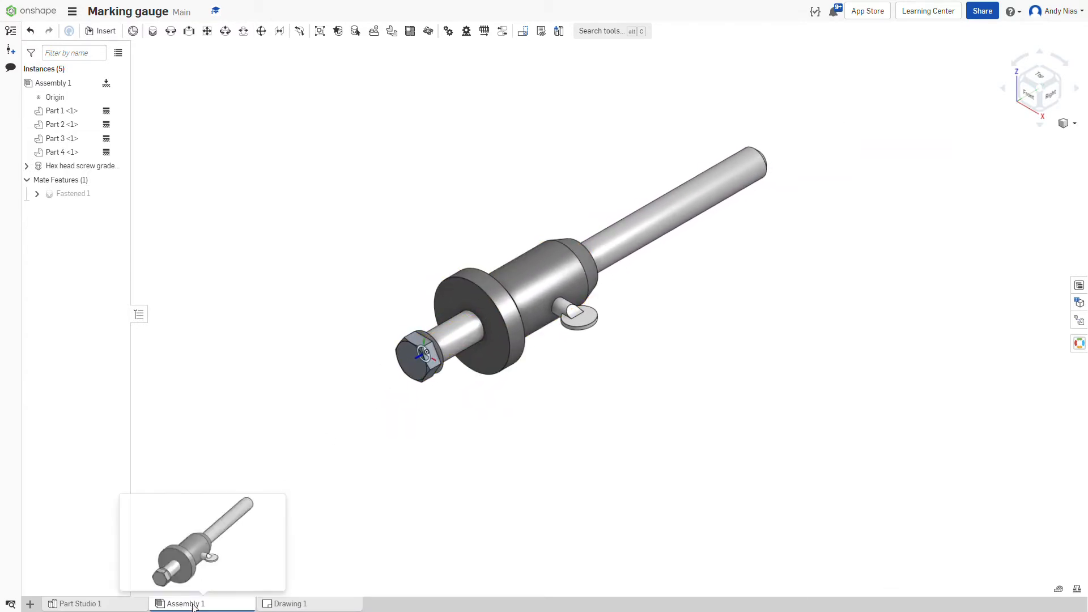
pyautogui.click(124, 605)
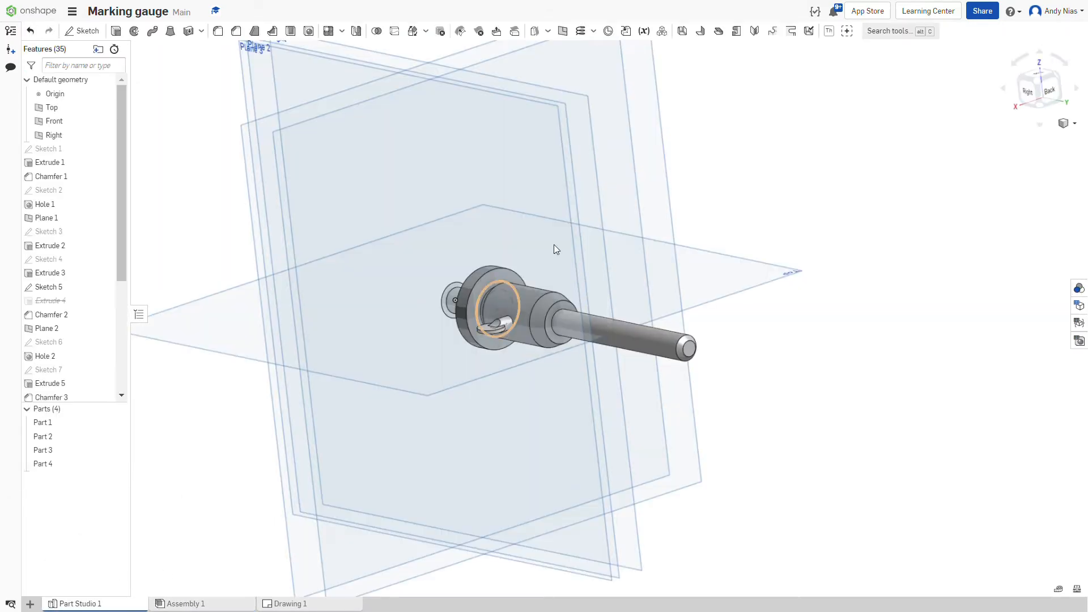
pyautogui.moveTo(376, 343); pyautogui.dragTo(469, 328, button='right')
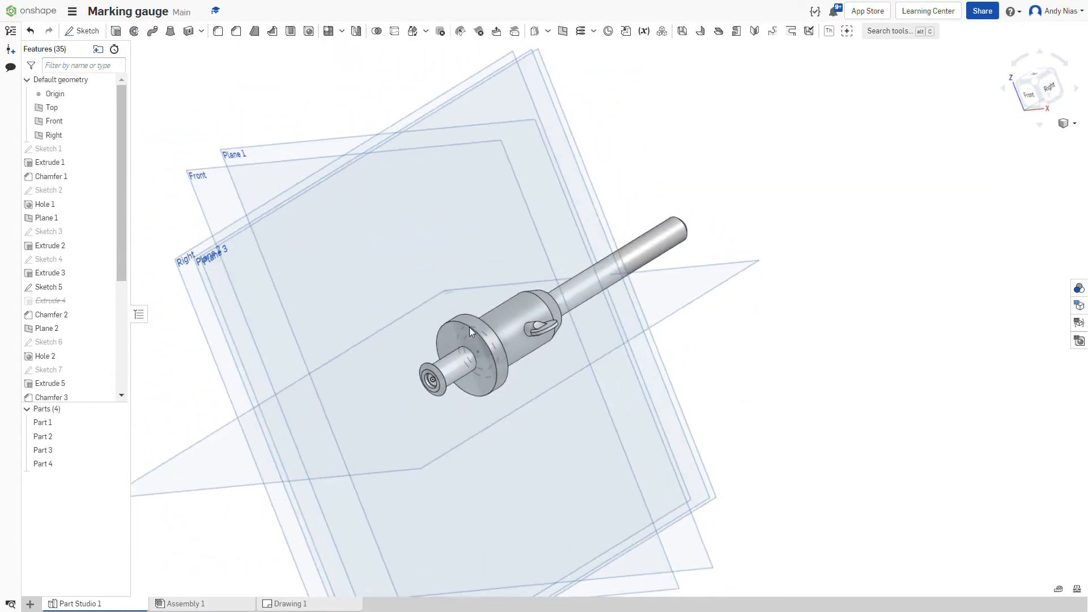
pyautogui.click(199, 606)
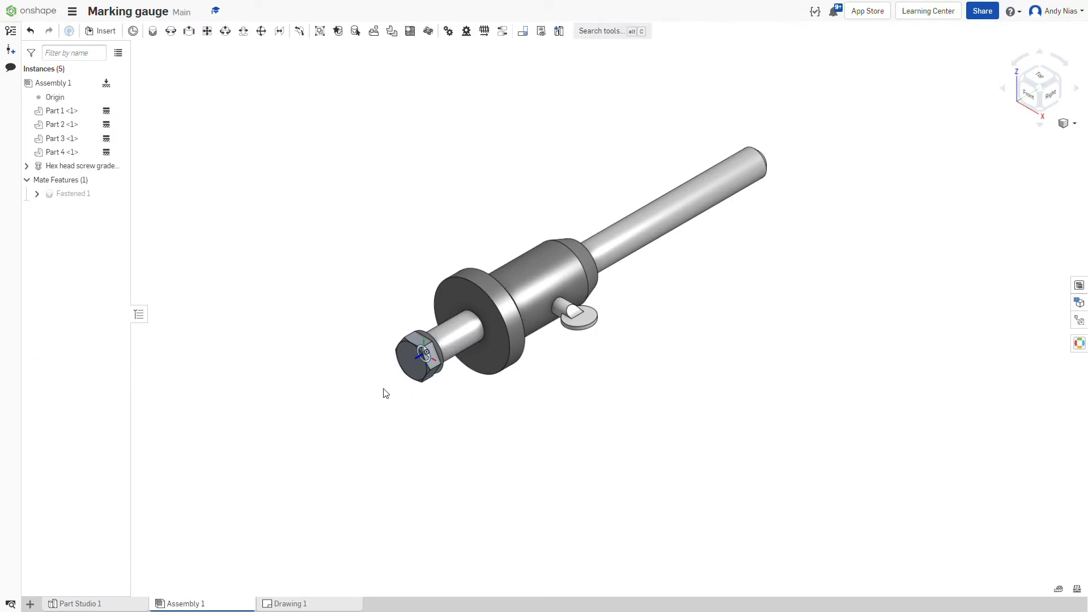
# - Insert all the parts of Part Studio 1 as a second set beside the existing gauge
pyautogui.click(102, 30)
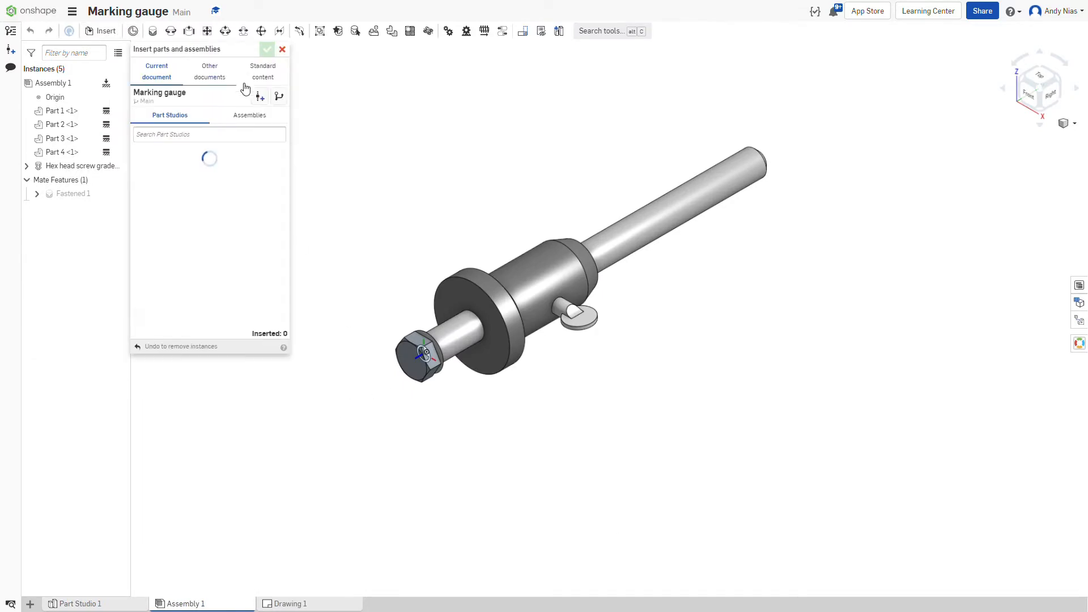
pyautogui.click(180, 179)
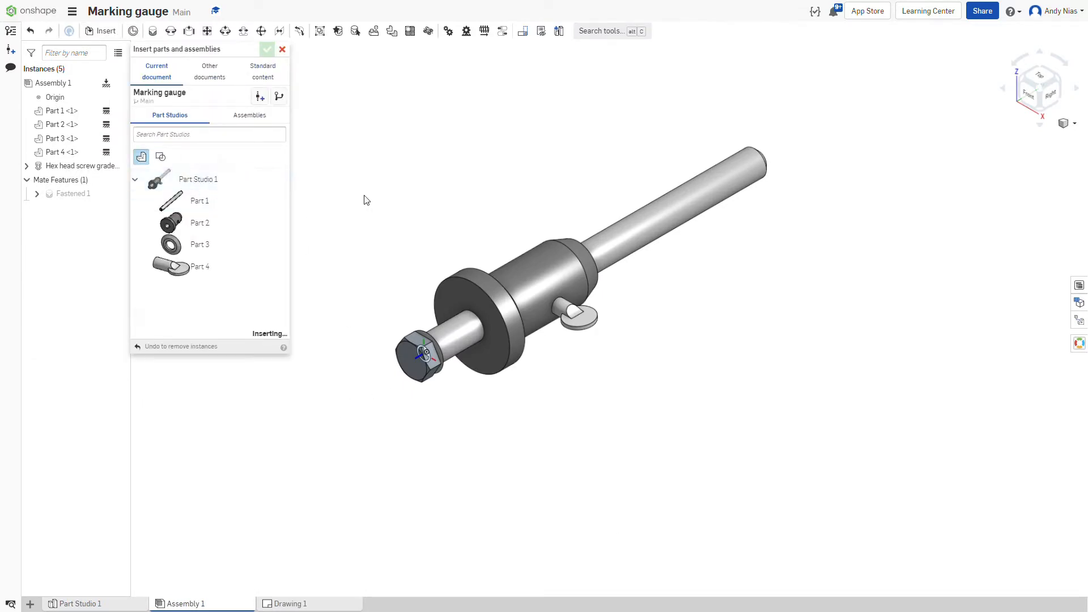
pyautogui.click(355, 180)
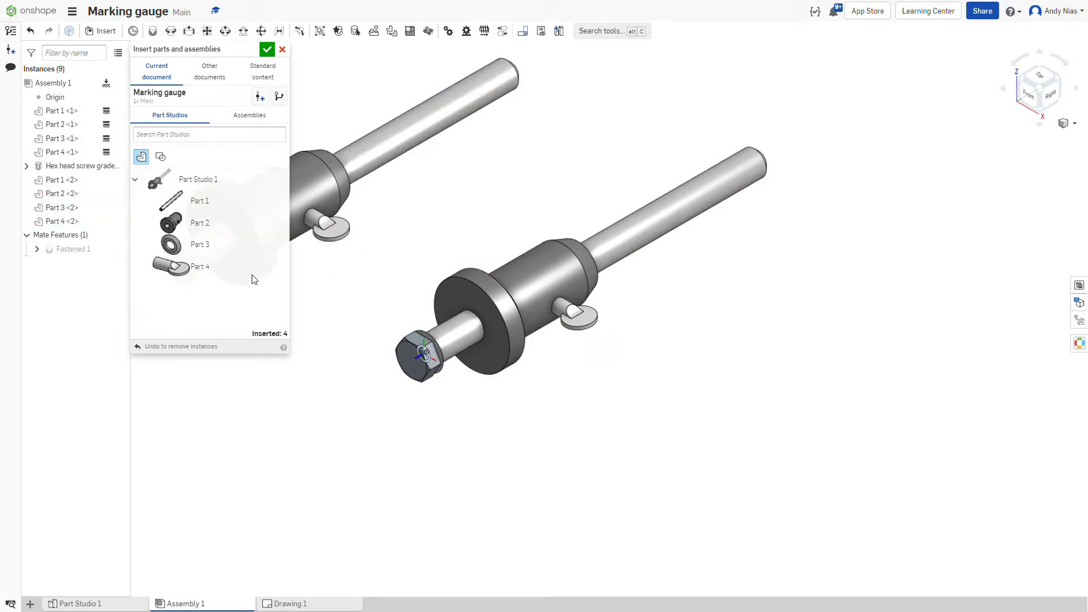
pyautogui.click(267, 49)
# - Try moving the second Part 2 out of place, undo it, and fix all four newly inserted parts
pyautogui.moveTo(283, 244); pyautogui.dragTo(265, 355)
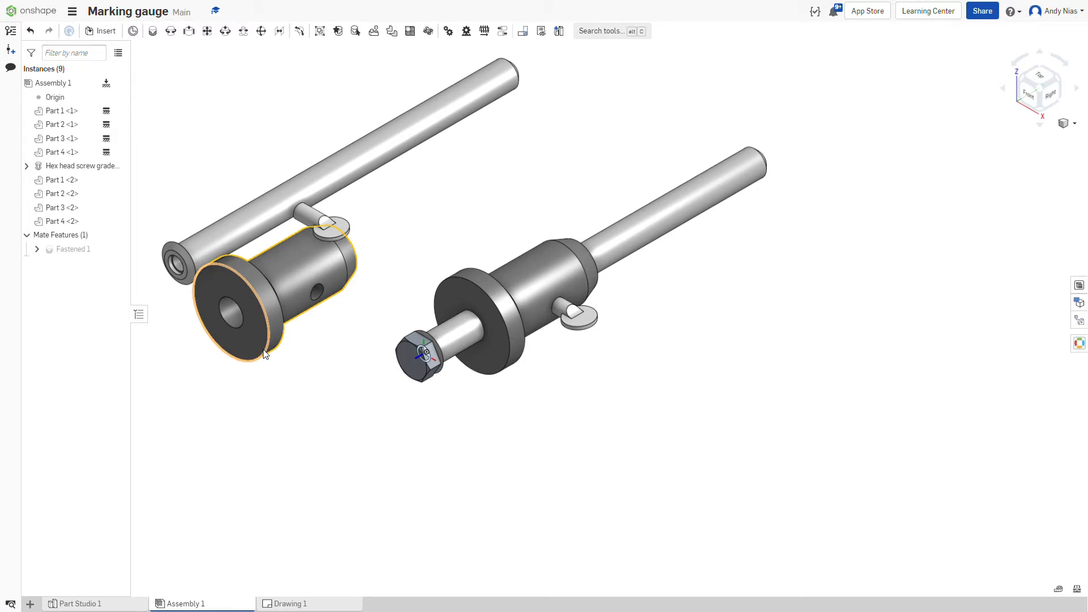
pyautogui.hotkey('ctrl', 'z')
pyautogui.click(62, 180)
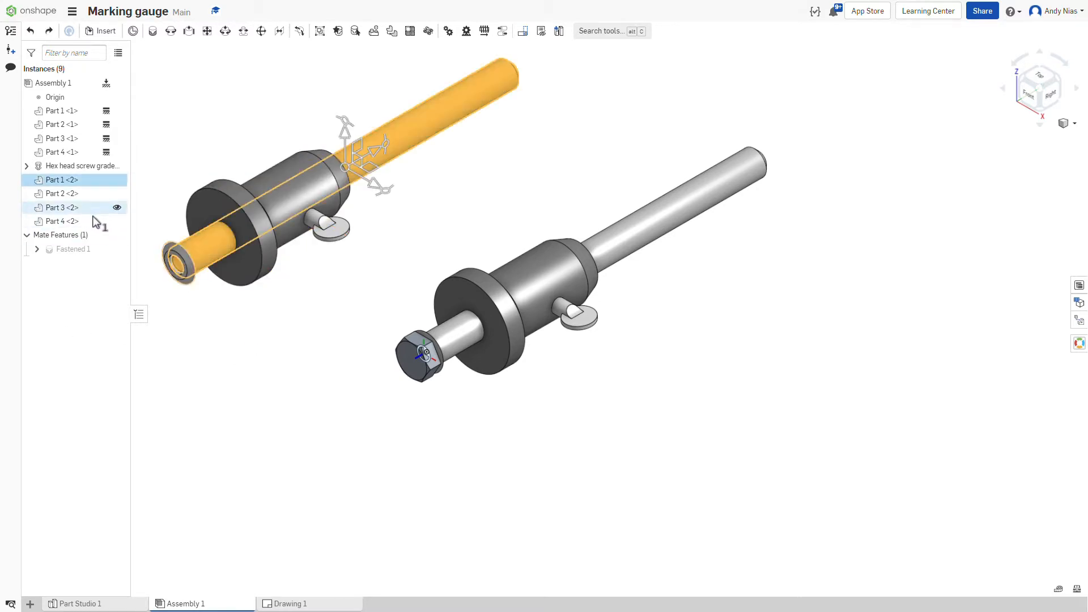
pyautogui.keyDown('shift'); pyautogui.click(95, 221); pyautogui.keyUp('shift')
pyautogui.rightClick(94, 221)
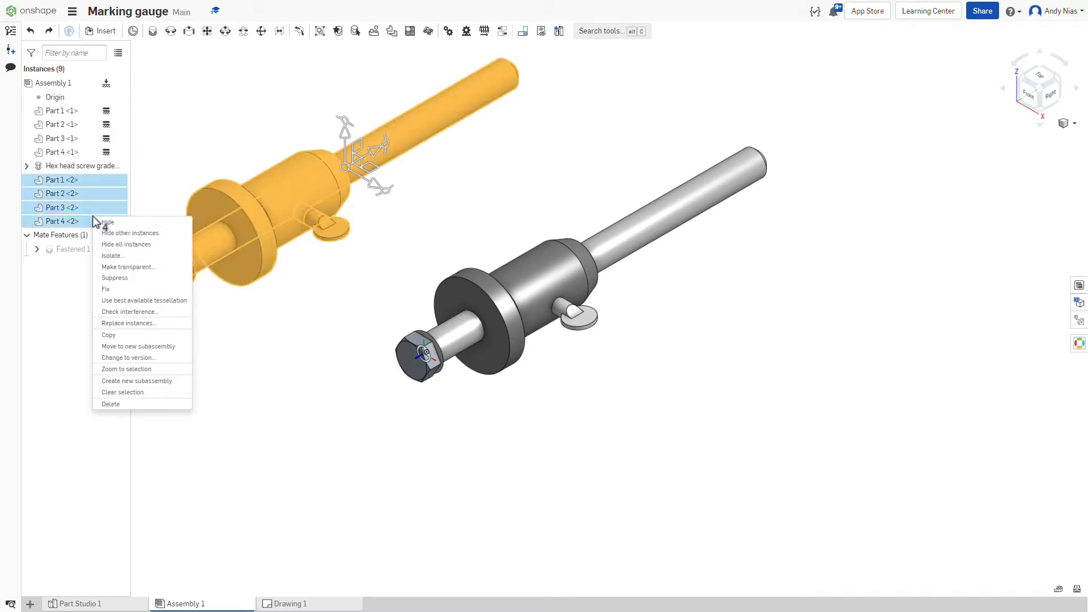
pyautogui.click(116, 290)
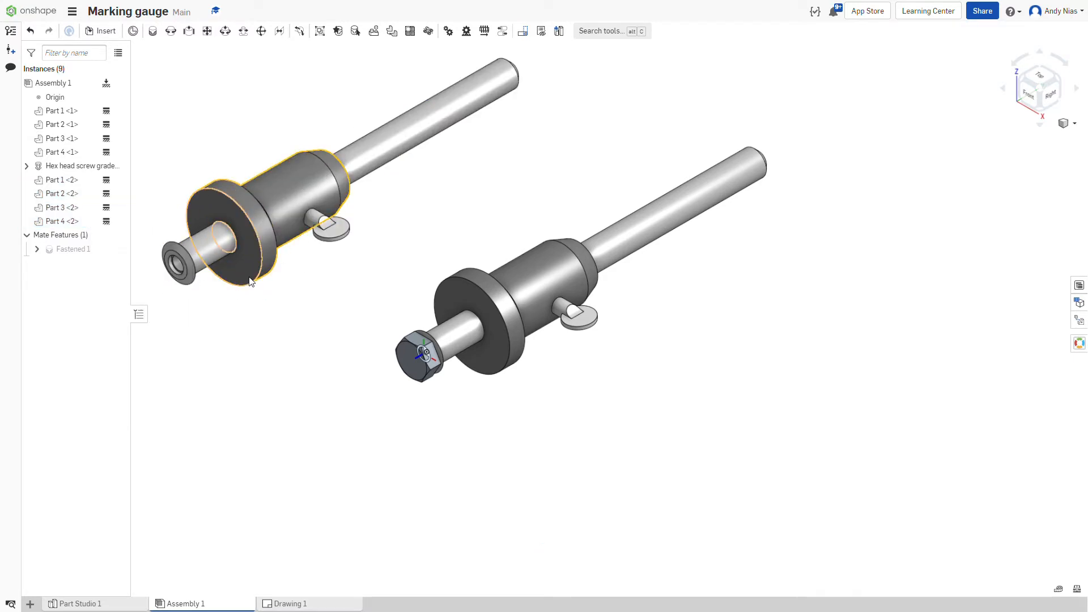
# - Undo the fixing and insertion of the second set of parts, leaving the insert dialog without adding anything
pyautogui.hotkey('ctrl', 'z')
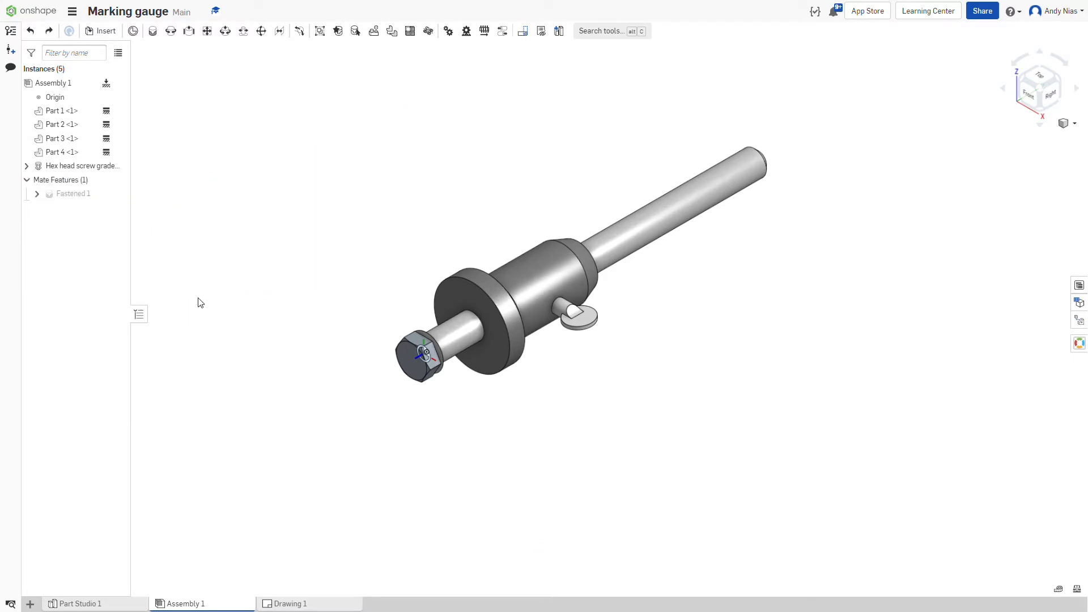
pyautogui.click(102, 31)
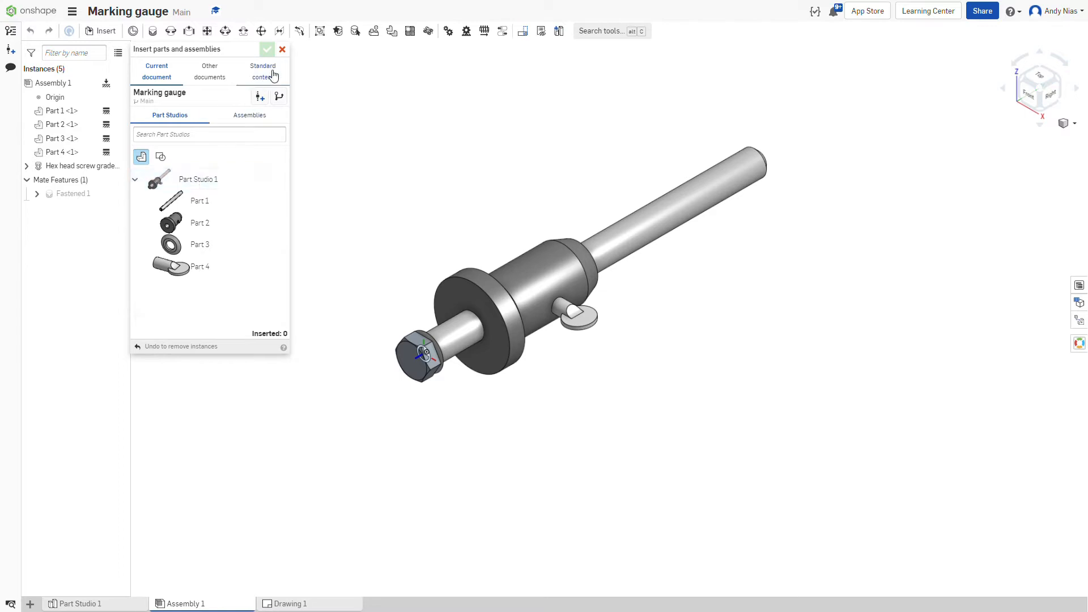
pyautogui.click(283, 50)
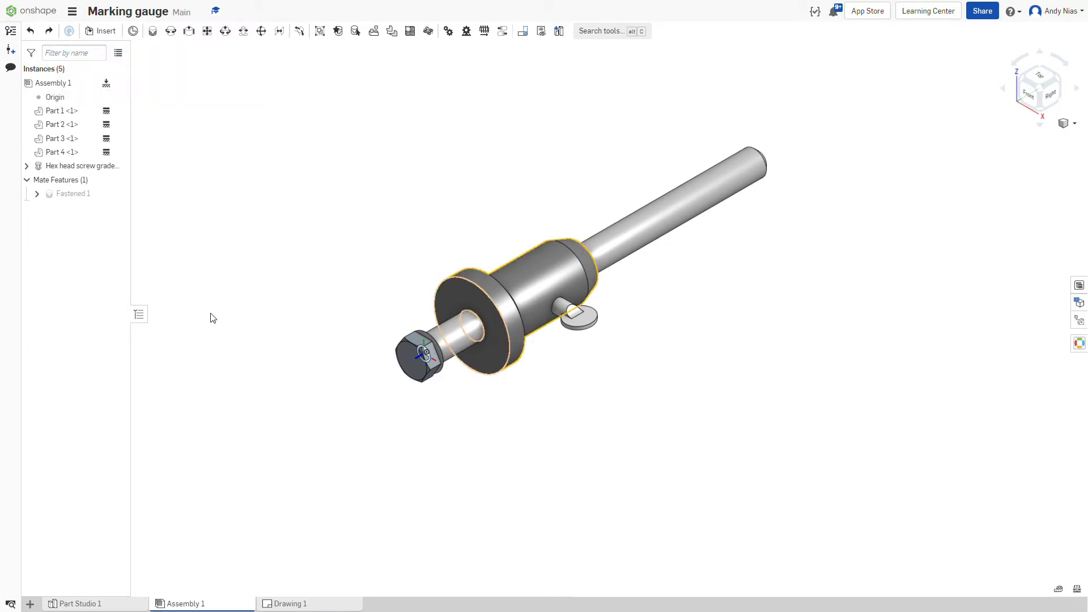
# - Compare the dimetric and trimetric views of the assembly and return it to the isometric view
pyautogui.moveTo(756, 270); pyautogui.dragTo(756, 273, button='middle')
pyautogui.scroll(1, 756, 272)
pyautogui.scroll(-1, 756, 272)
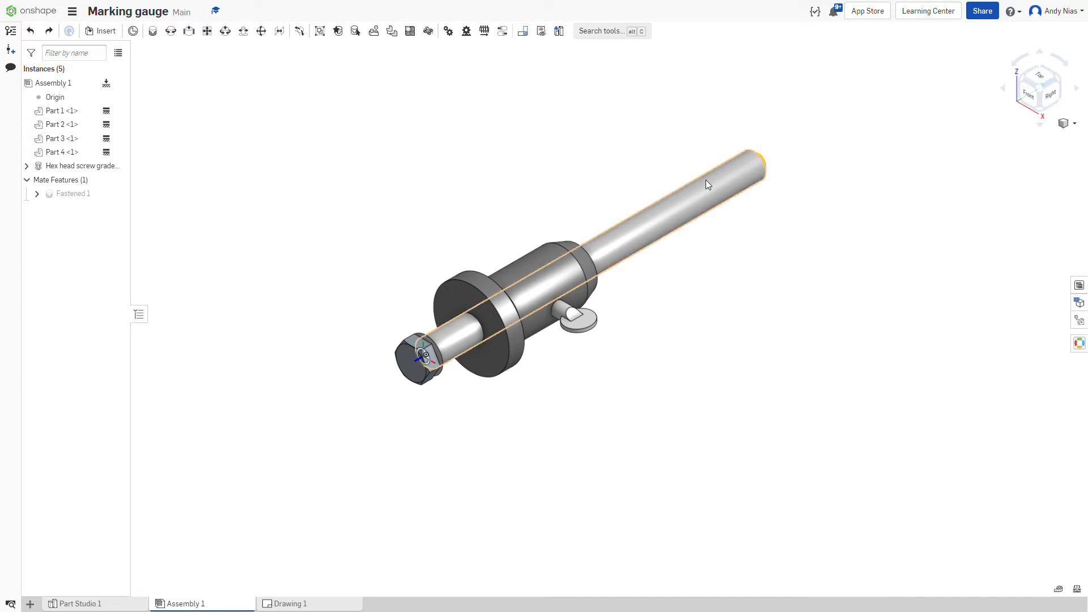
pyautogui.click(1074, 124)
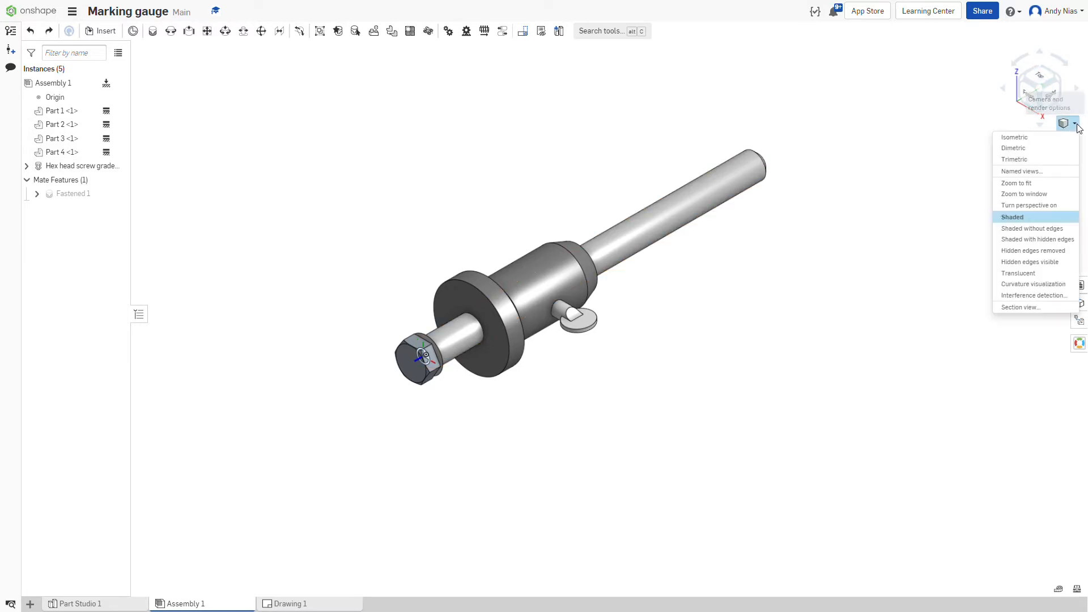
pyautogui.click(1060, 151)
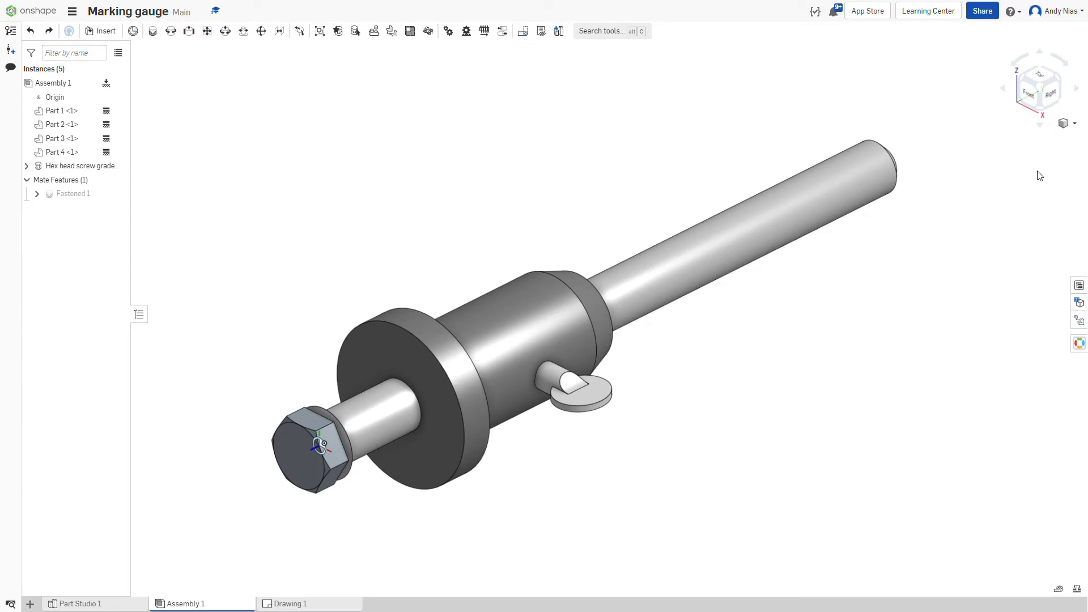
pyautogui.click(1068, 123)
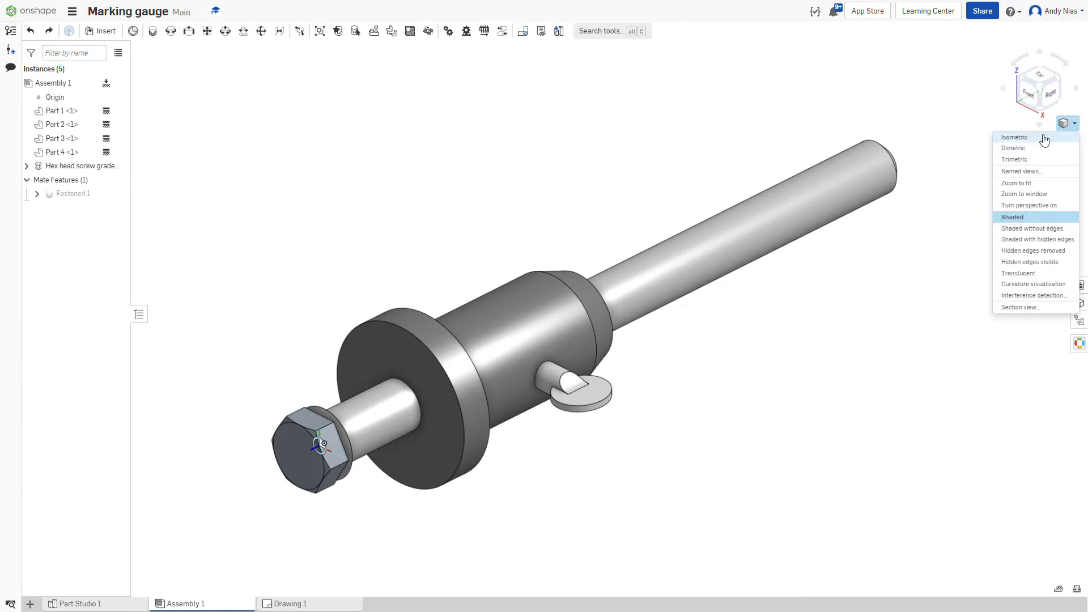
pyautogui.click(1048, 160)
pyautogui.scroll(-5, 771, 277)
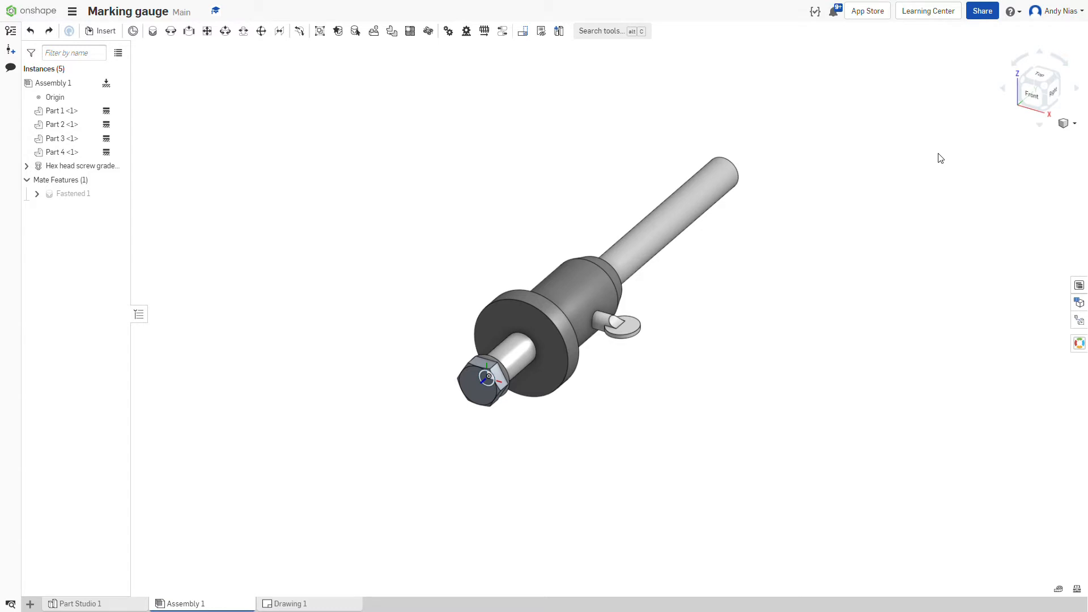
pyautogui.click(1065, 123)
pyautogui.click(1069, 138)
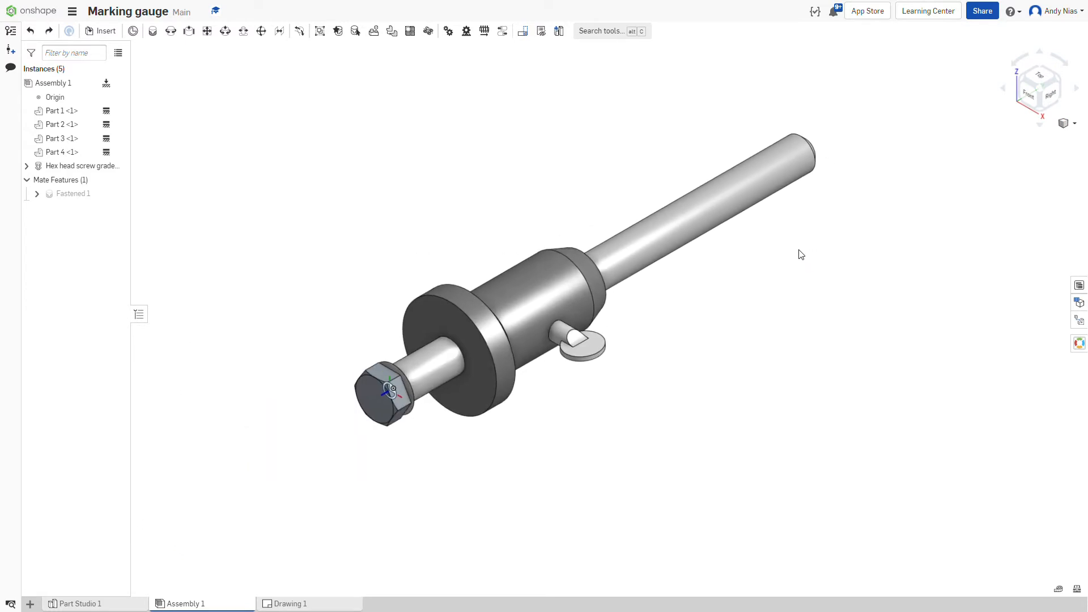
# - Add a new exploded view to Assembly 1
pyautogui.click(1080, 322)
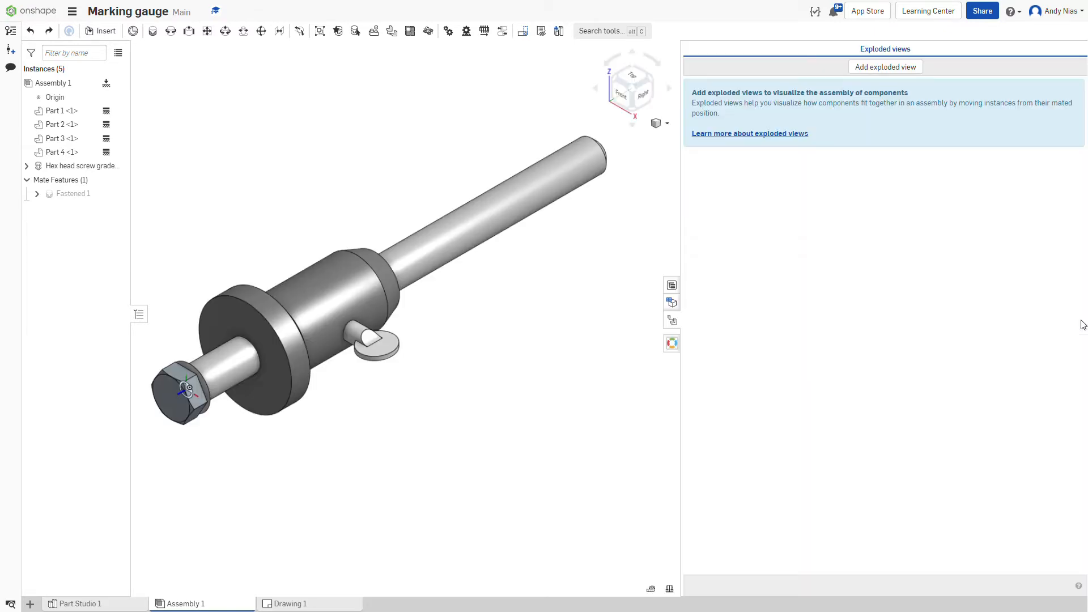
pyautogui.click(868, 68)
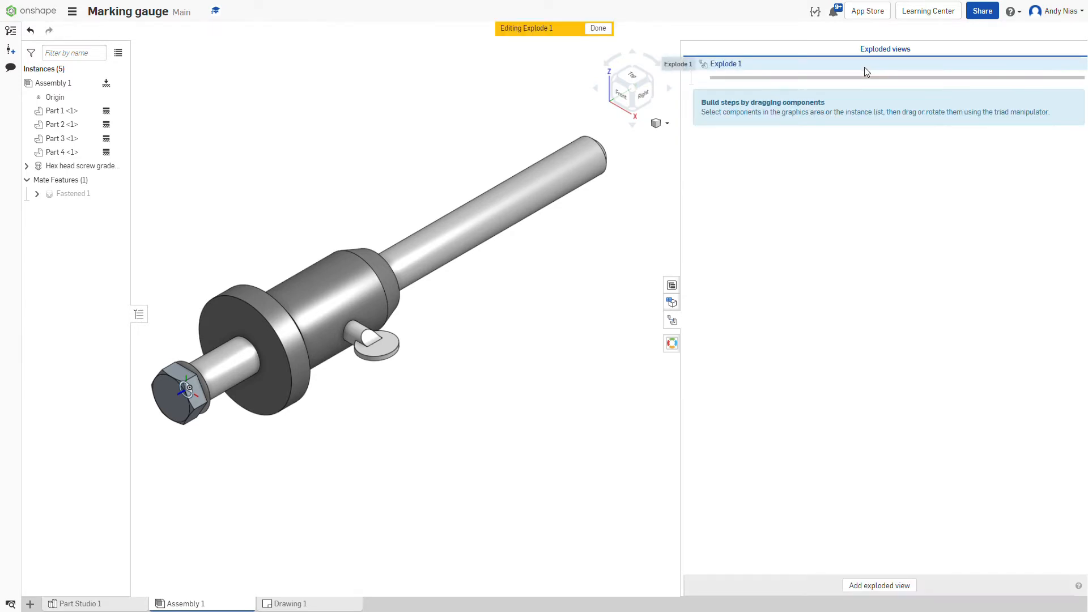
pyautogui.scroll(2, 485, 343)
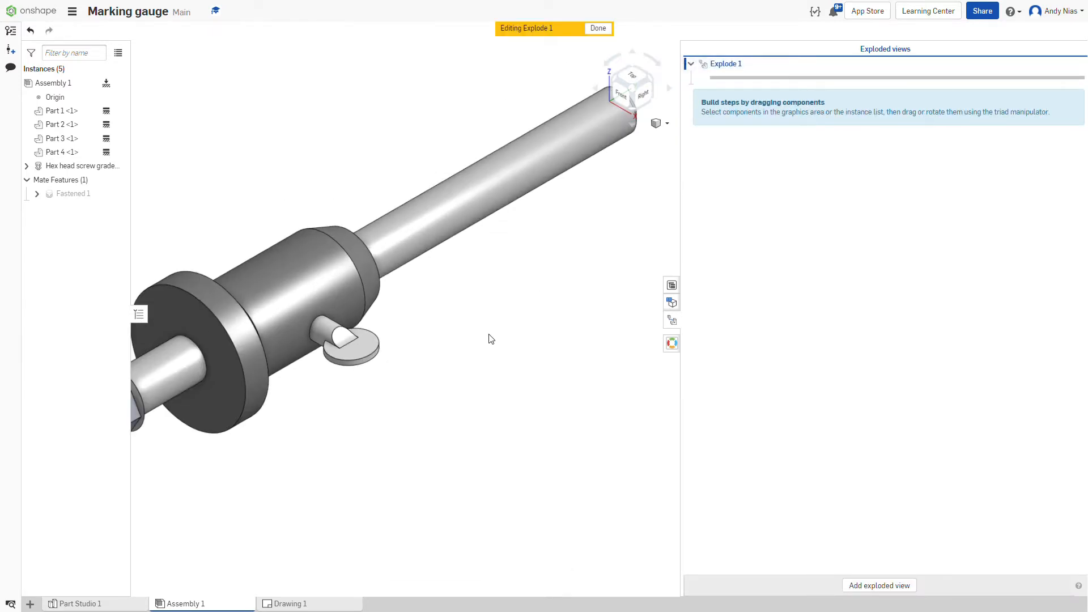
pyautogui.scroll(-5, 489, 338)
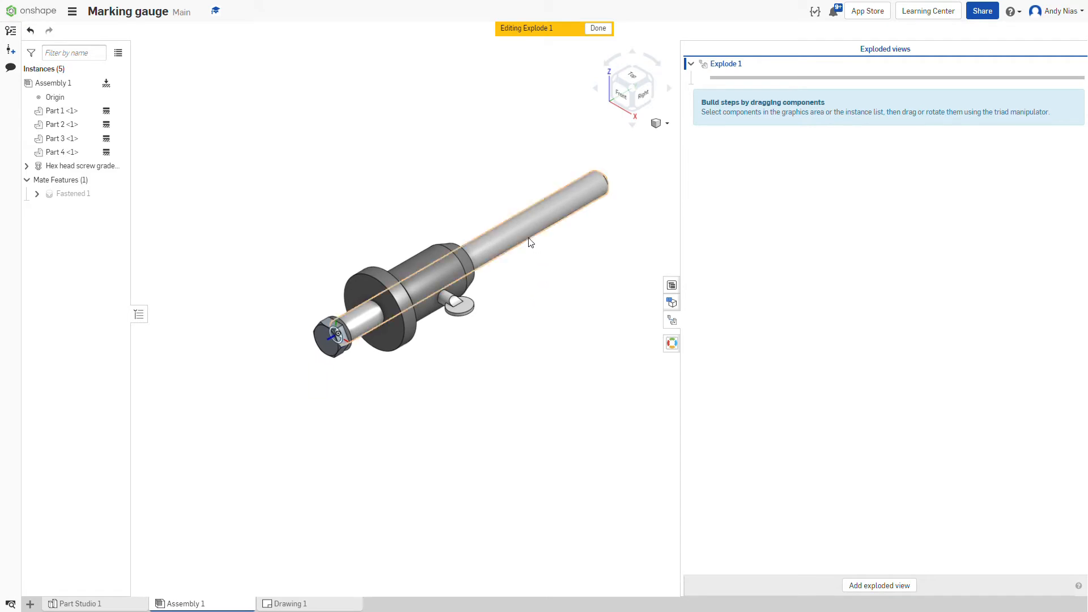
pyautogui.click(493, 241)
pyautogui.moveTo(528, 224); pyautogui.dragTo(652, 159)
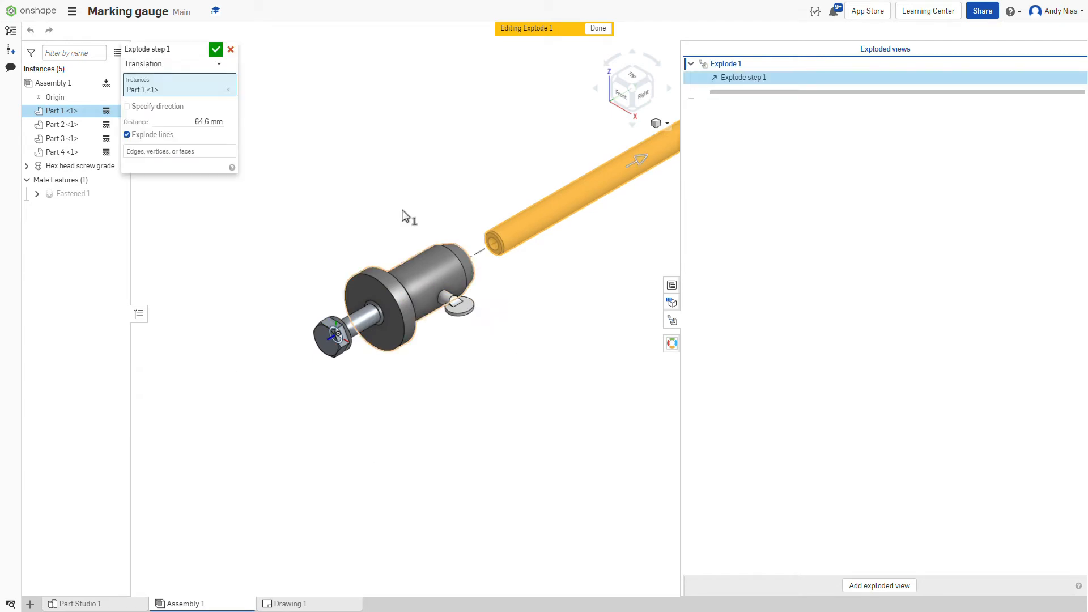
pyautogui.click(231, 49)
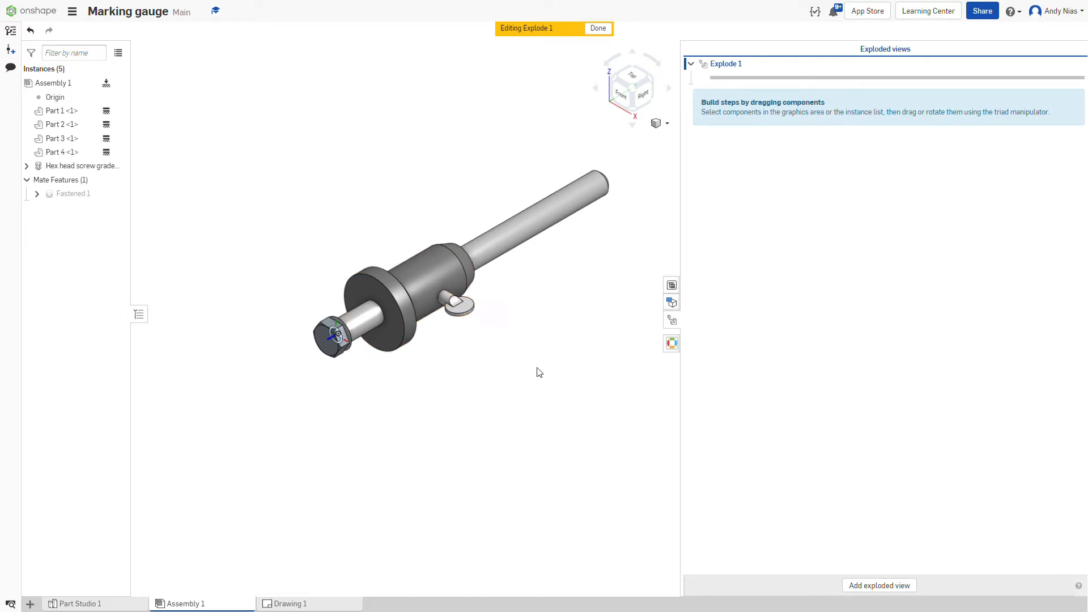
# - Explode the hex head screw and Part 3 together 20 mm outward along the rod axis, keeping explode lines on
pyautogui.click(328, 348)
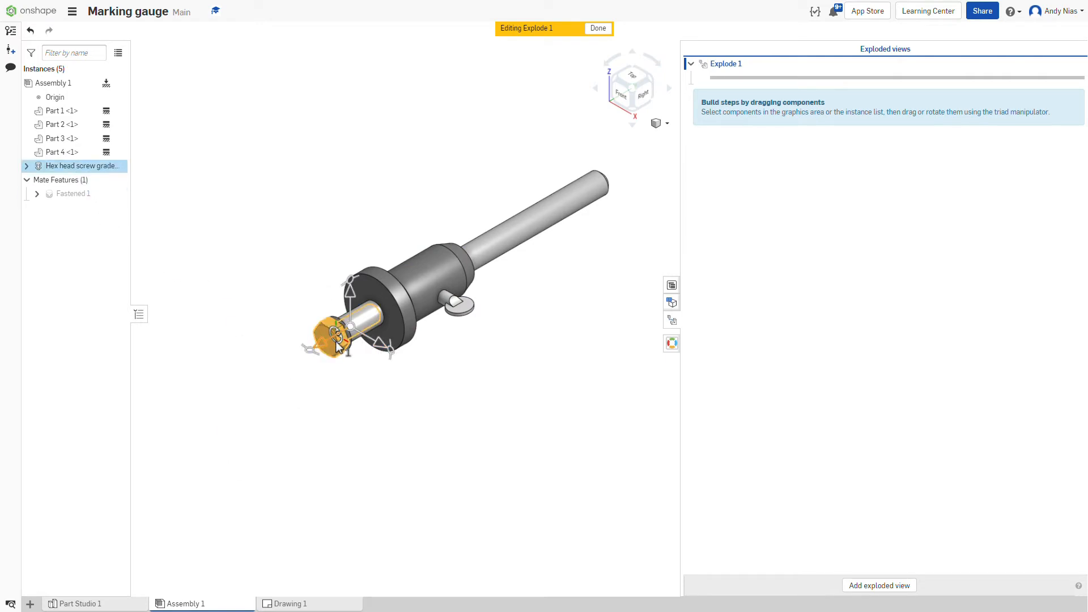
pyautogui.scroll(-3, 337, 343)
pyautogui.scroll(5, 337, 343)
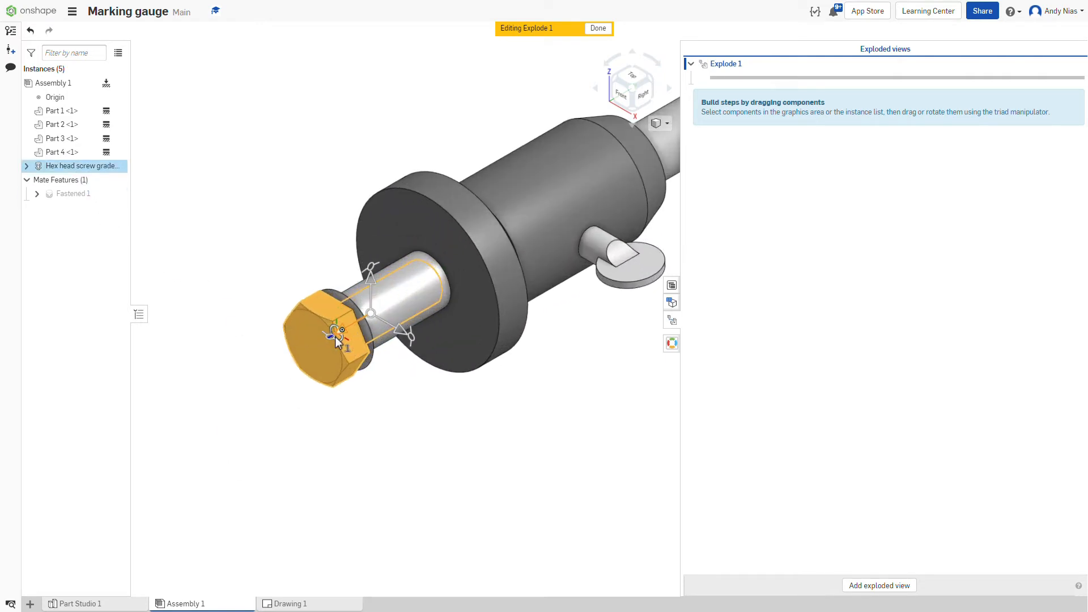
pyautogui.click(64, 143)
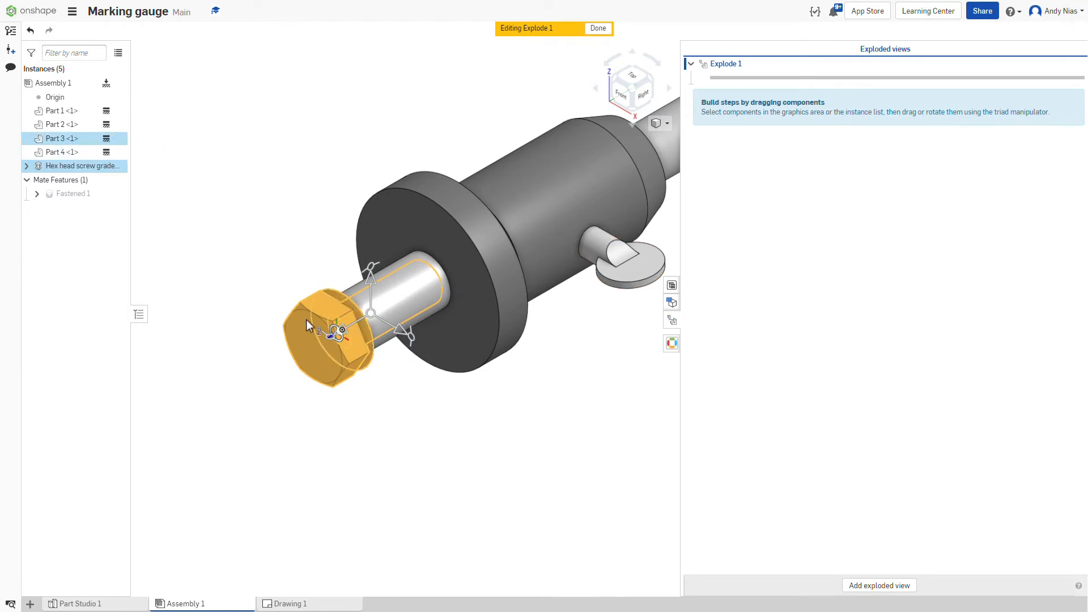
pyautogui.click(431, 334)
pyautogui.scroll(-2, 344, 418)
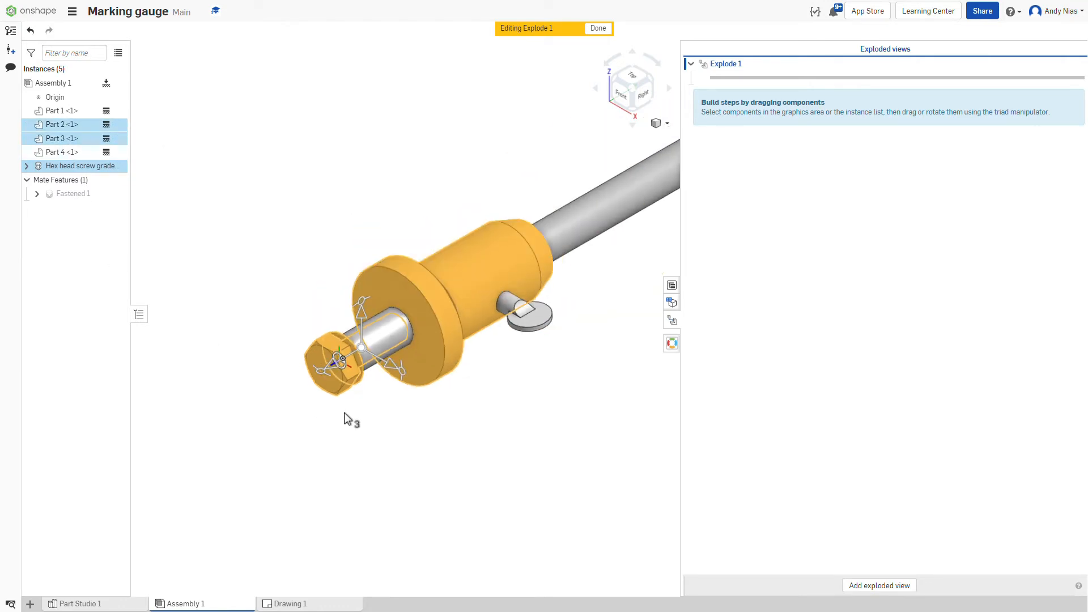
pyautogui.click(462, 273)
pyautogui.click(473, 276)
pyautogui.click(472, 275)
pyautogui.scroll(-2, 407, 427)
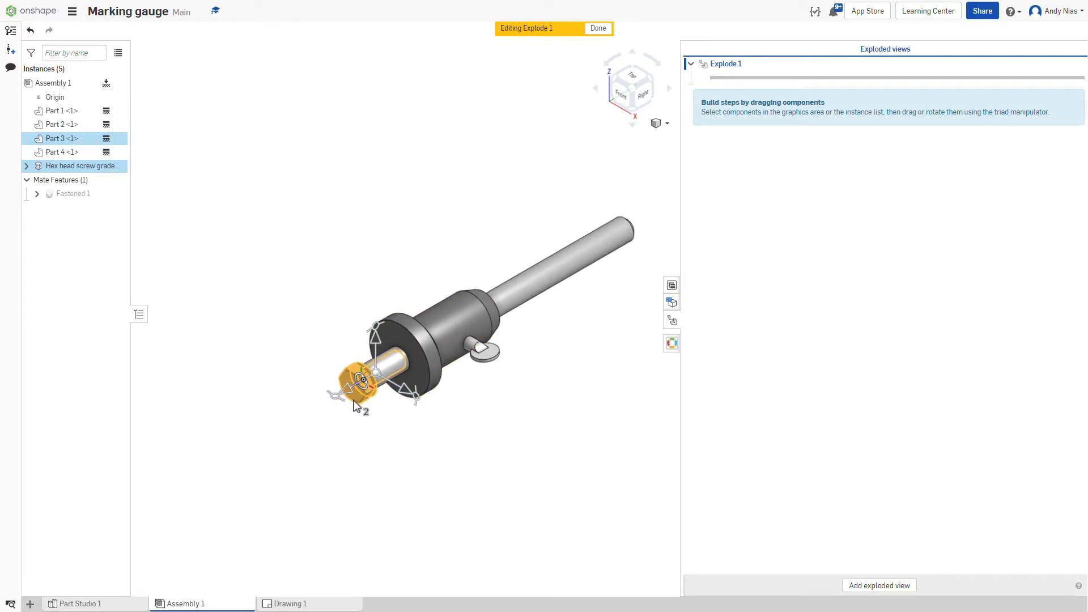
pyautogui.moveTo(354, 390); pyautogui.dragTo(307, 420)
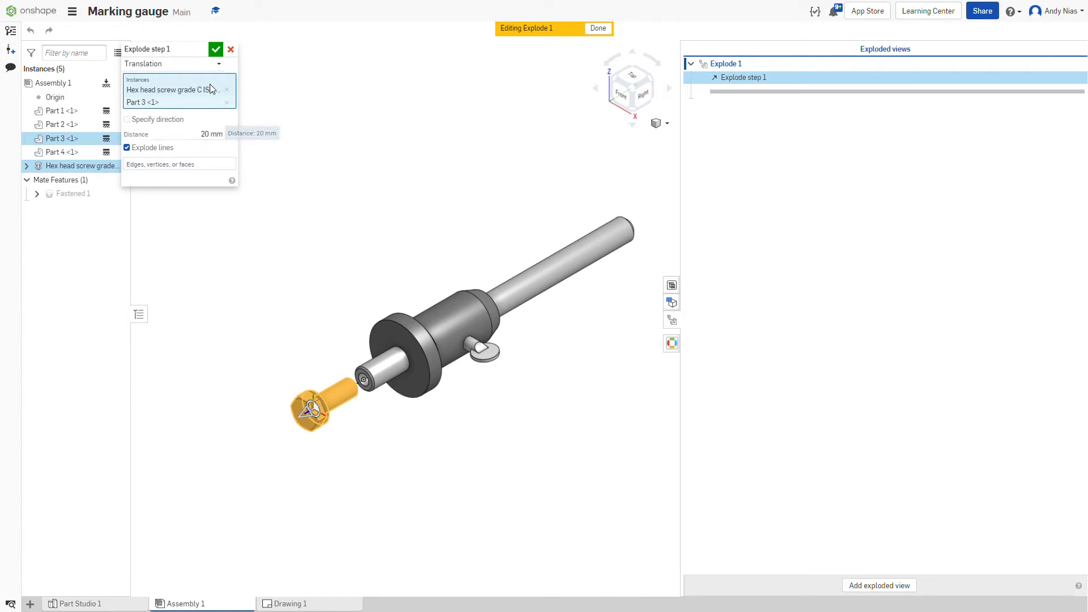
pyautogui.click(216, 50)
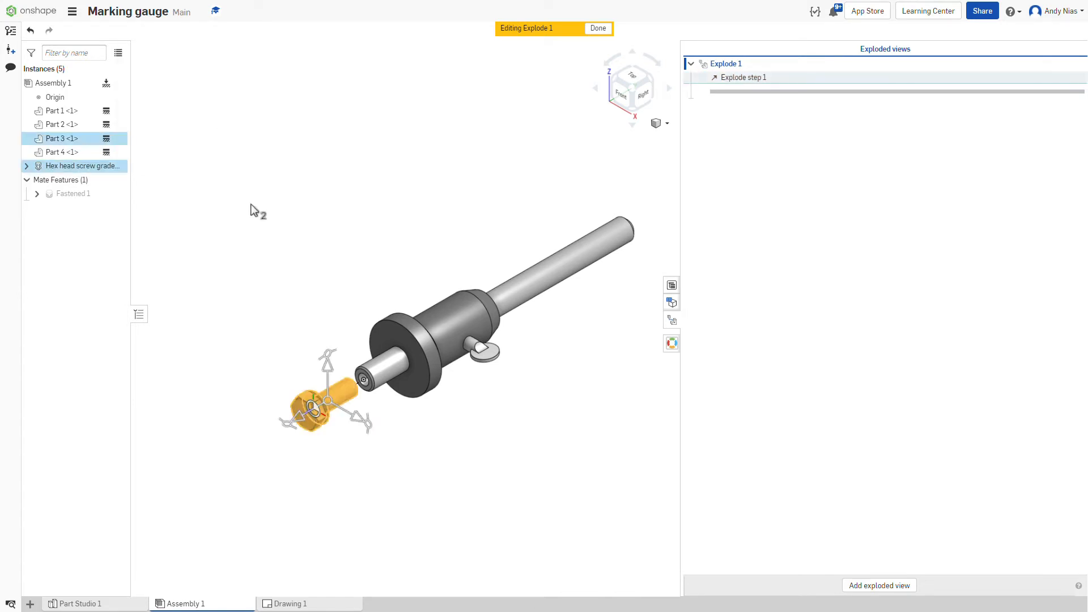
pyautogui.click(251, 210)
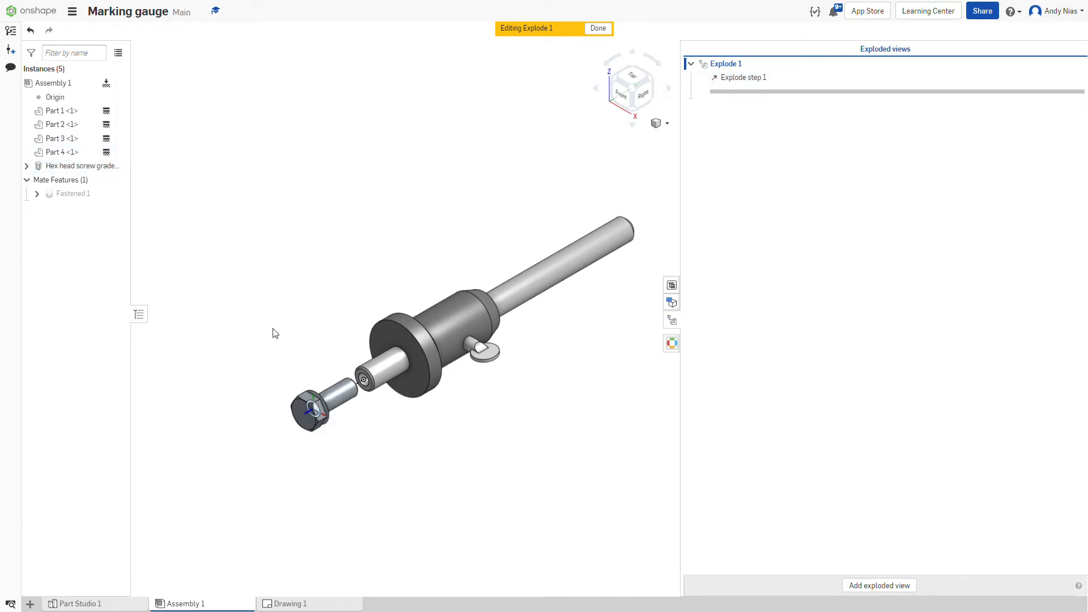
# - Explode the hex head screw alone further outward along the rod axis, away from Part 3
pyautogui.click(336, 395)
pyautogui.moveTo(296, 428); pyautogui.dragTo(248, 463)
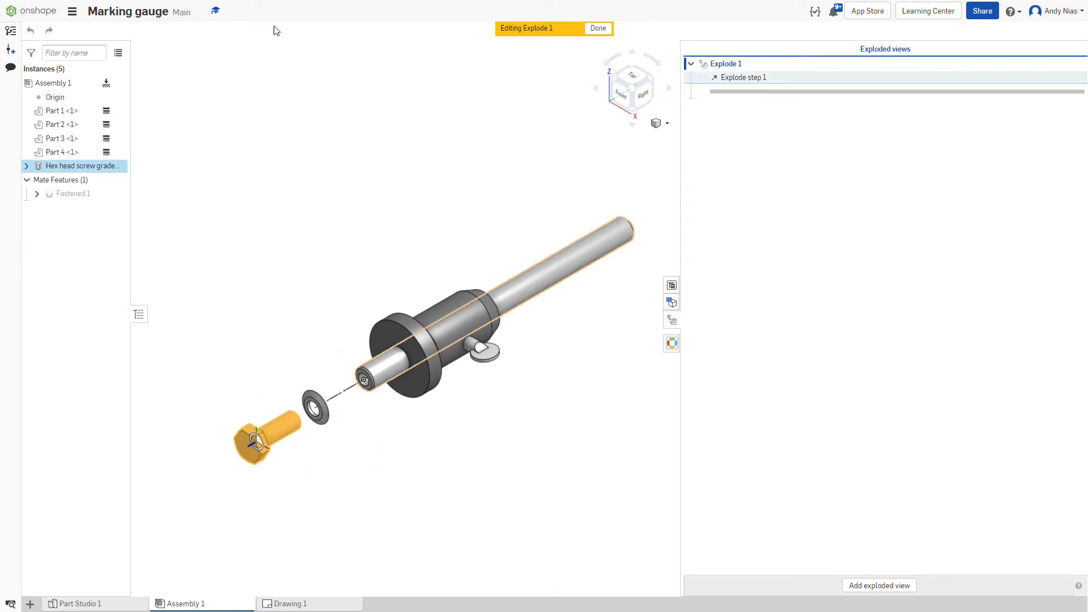
pyautogui.click(215, 50)
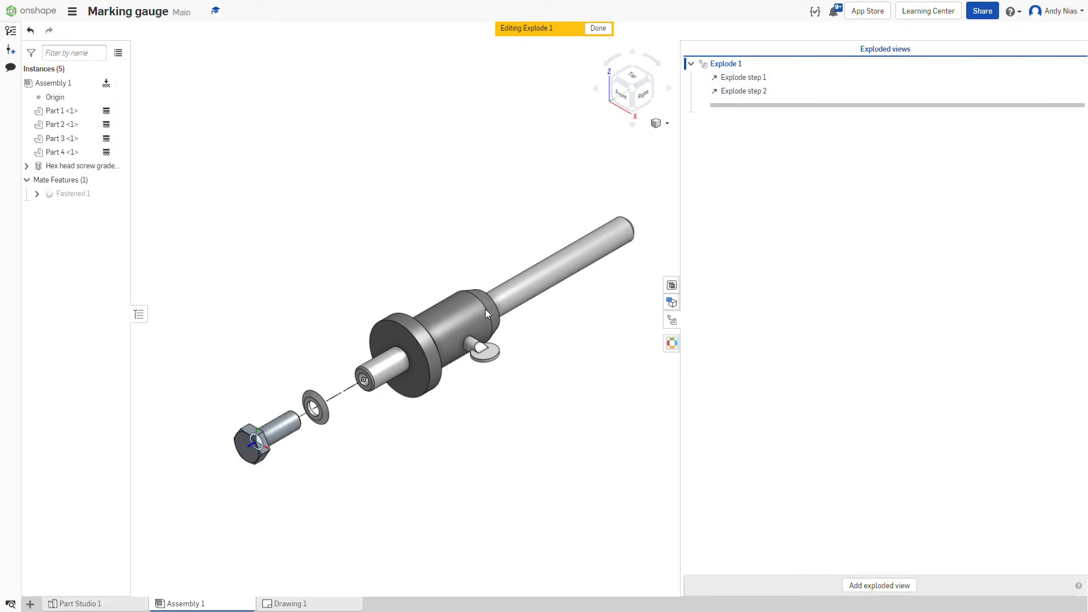
# - Explode the rod (Part 1) along its axis until it is clear of the rear end of the stock
pyautogui.click(516, 291)
pyautogui.moveTo(519, 290); pyautogui.dragTo(645, 191)
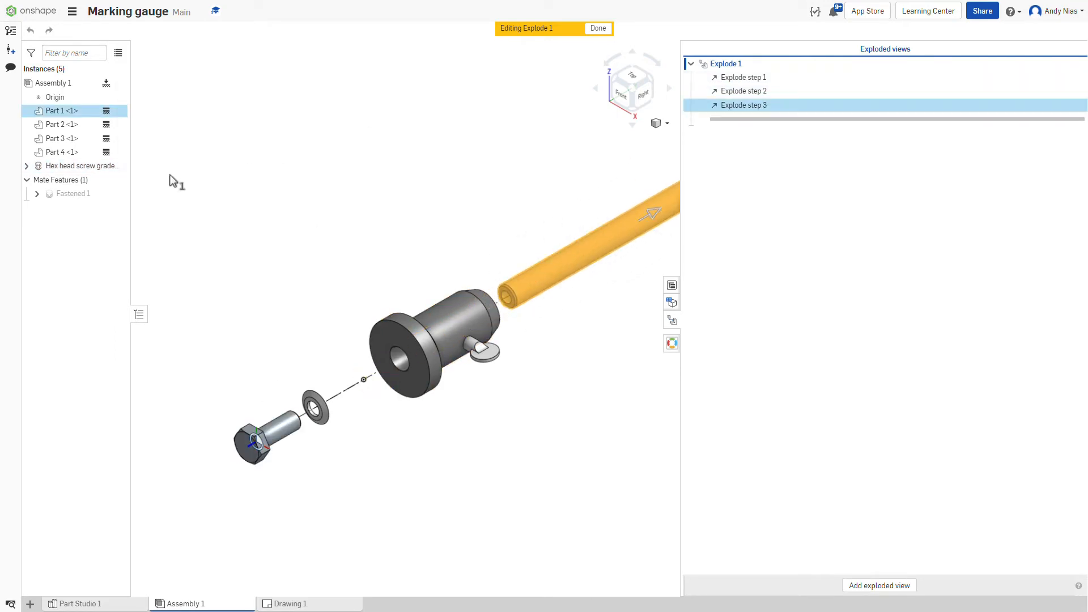
pyautogui.click(219, 55)
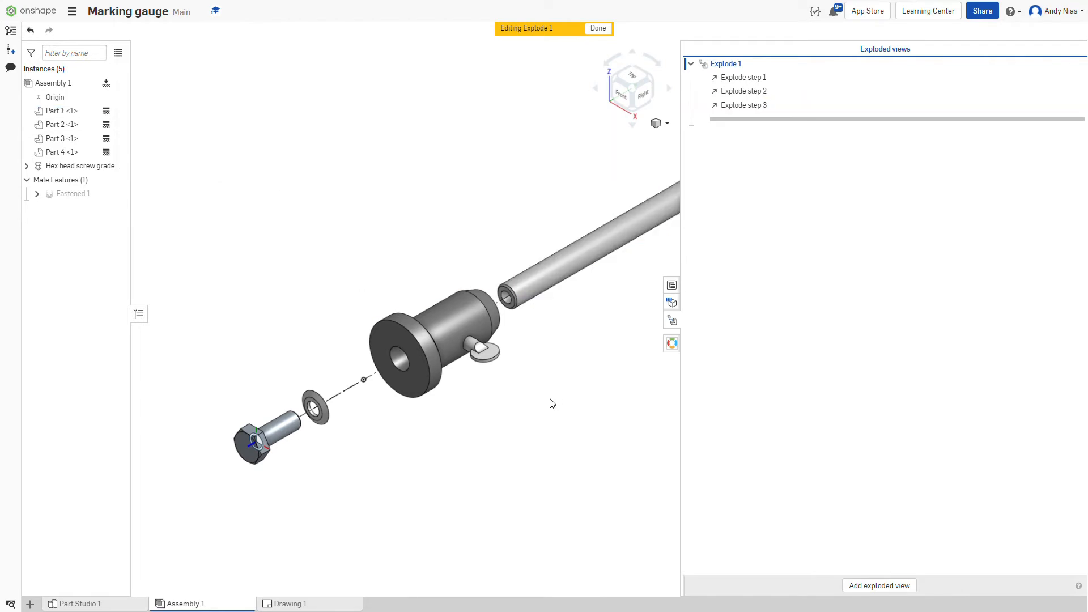
# - Explode the thumbscrew (Part 4) straight out of its side hole in the stock
pyautogui.click(483, 350)
pyautogui.moveTo(508, 372); pyautogui.dragTo(550, 403)
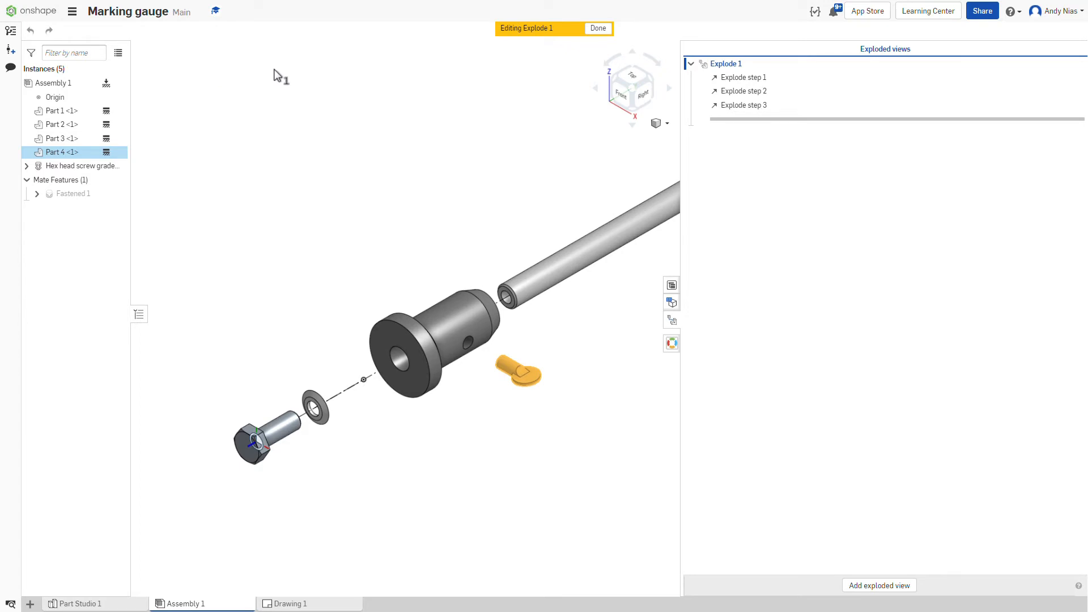
pyautogui.click(215, 52)
pyautogui.click(533, 383)
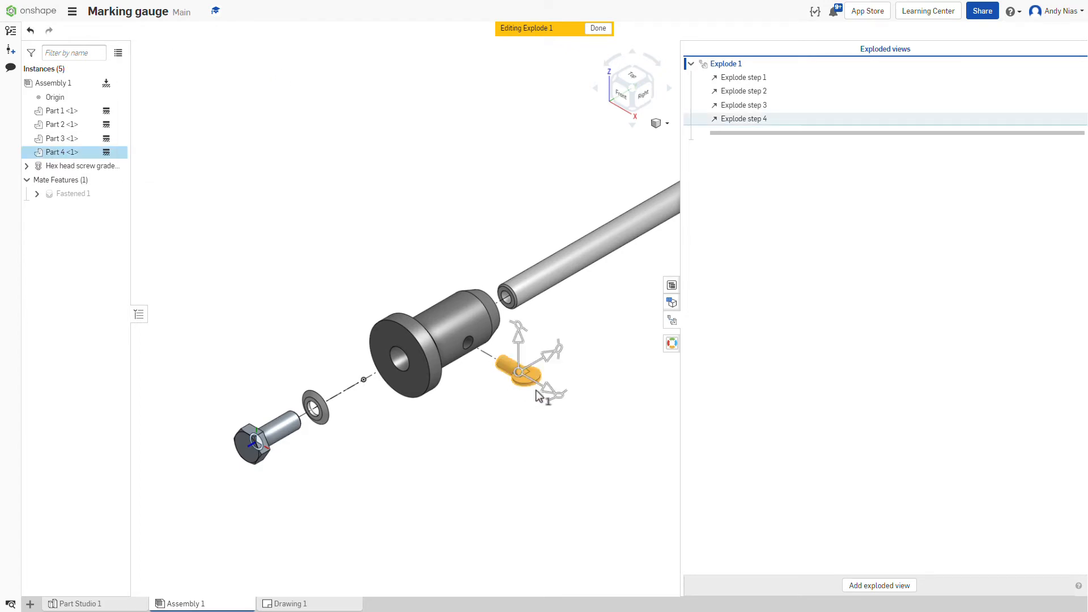
pyautogui.moveTo(518, 335); pyautogui.dragTo(519, 224)
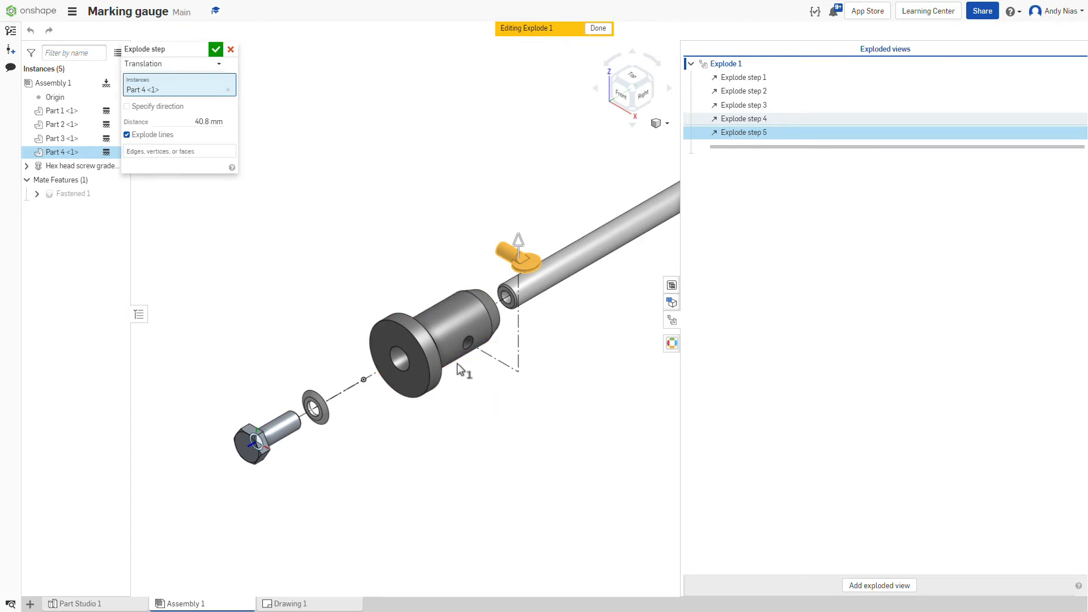
pyautogui.click(231, 50)
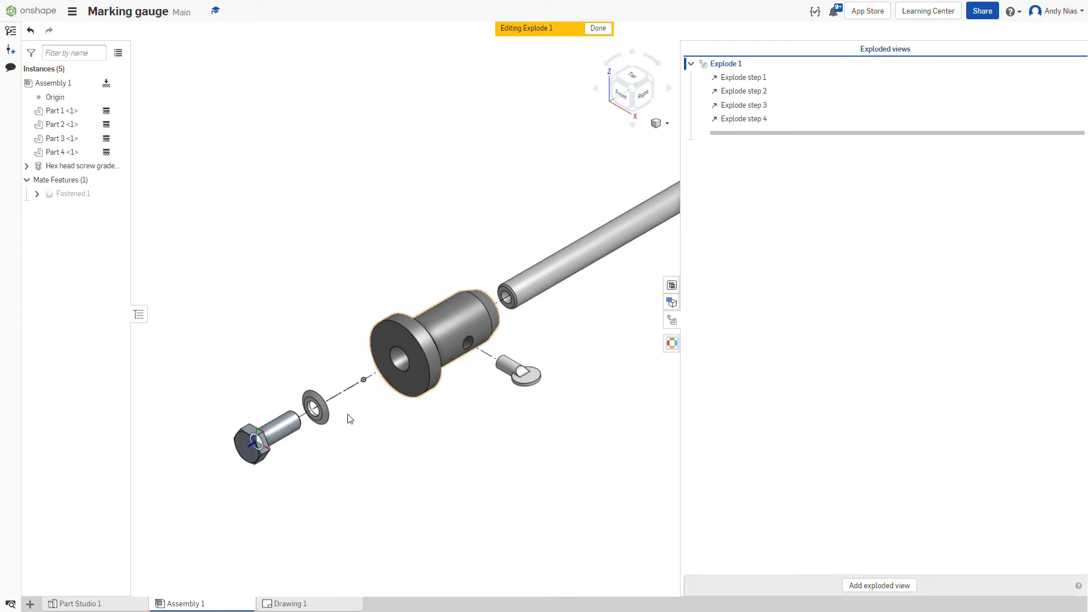
pyautogui.click(326, 424)
pyautogui.click(277, 431)
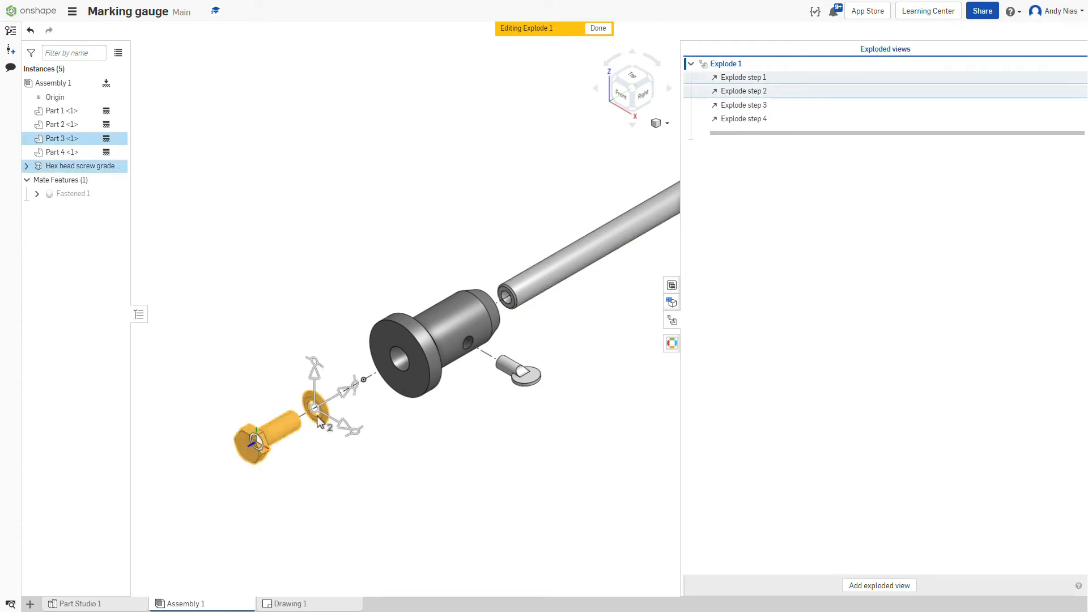
pyautogui.moveTo(347, 399); pyautogui.dragTo(384, 387)
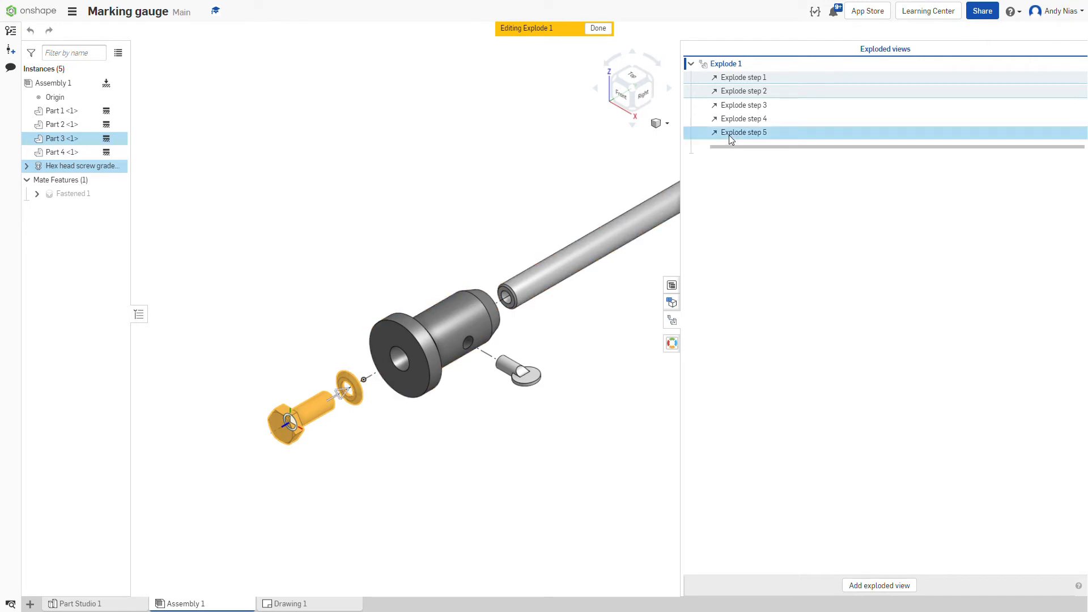
pyautogui.click(740, 136)
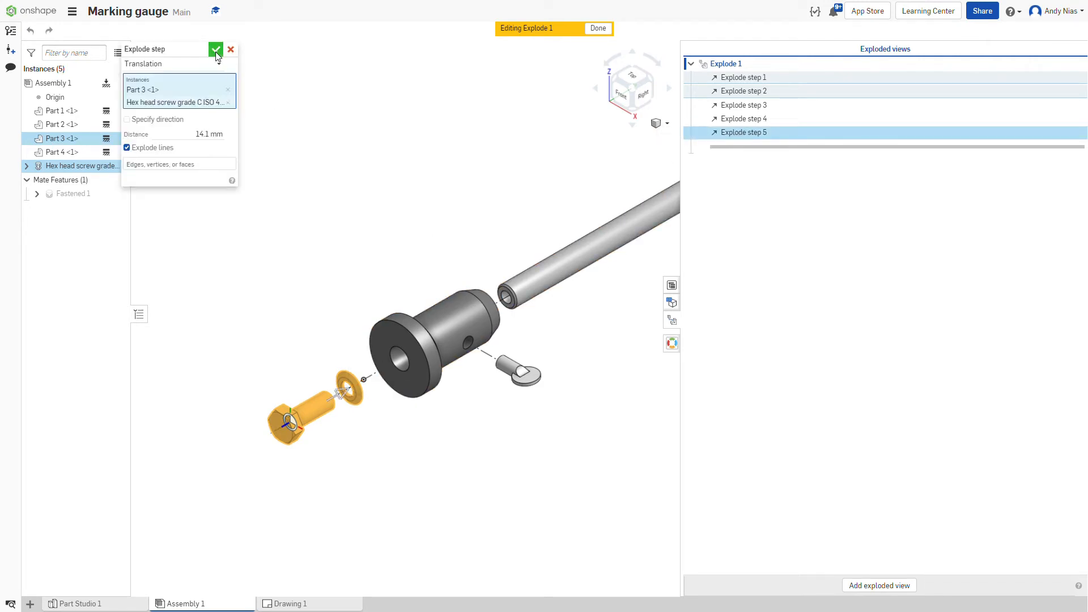
pyautogui.click(232, 50)
pyautogui.press('Delete')
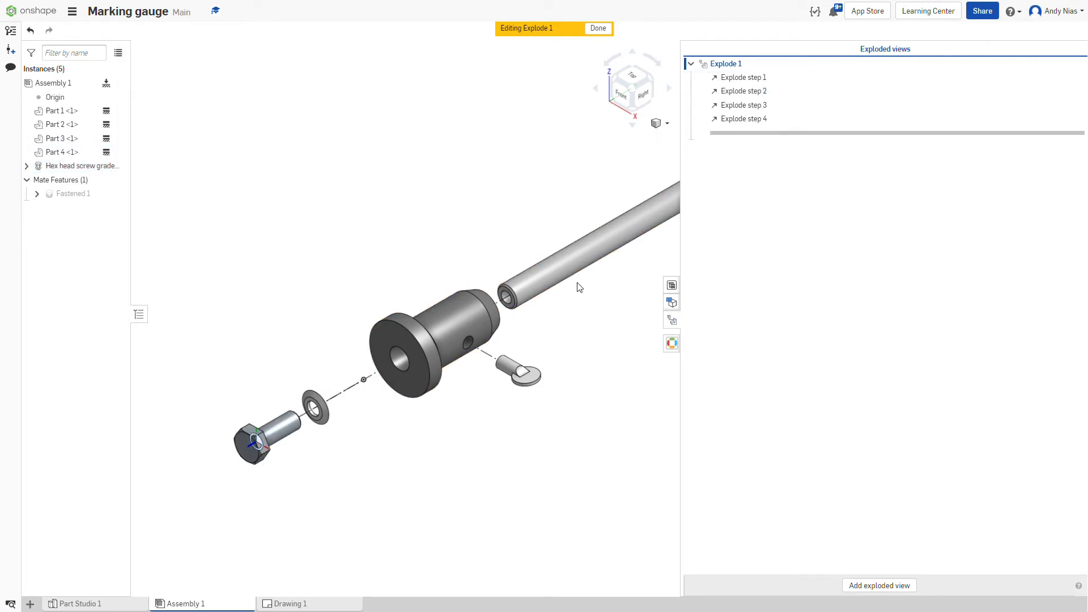
# - Set the distance of Explode step 1, which moves the hex head screw and Part 3, to 10 mm
pyautogui.click(728, 77)
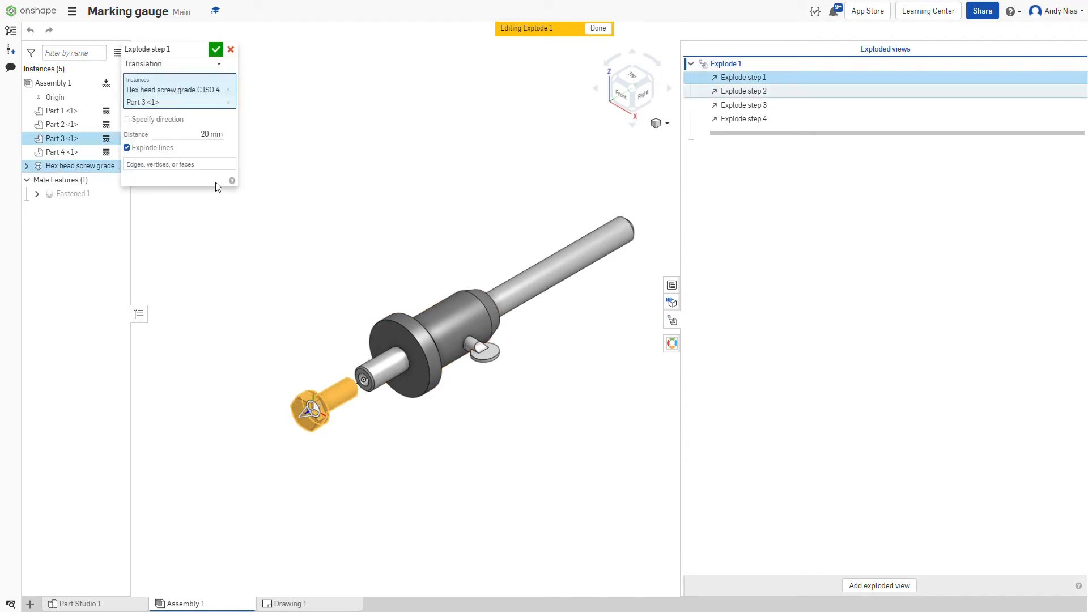
pyautogui.click(215, 136)
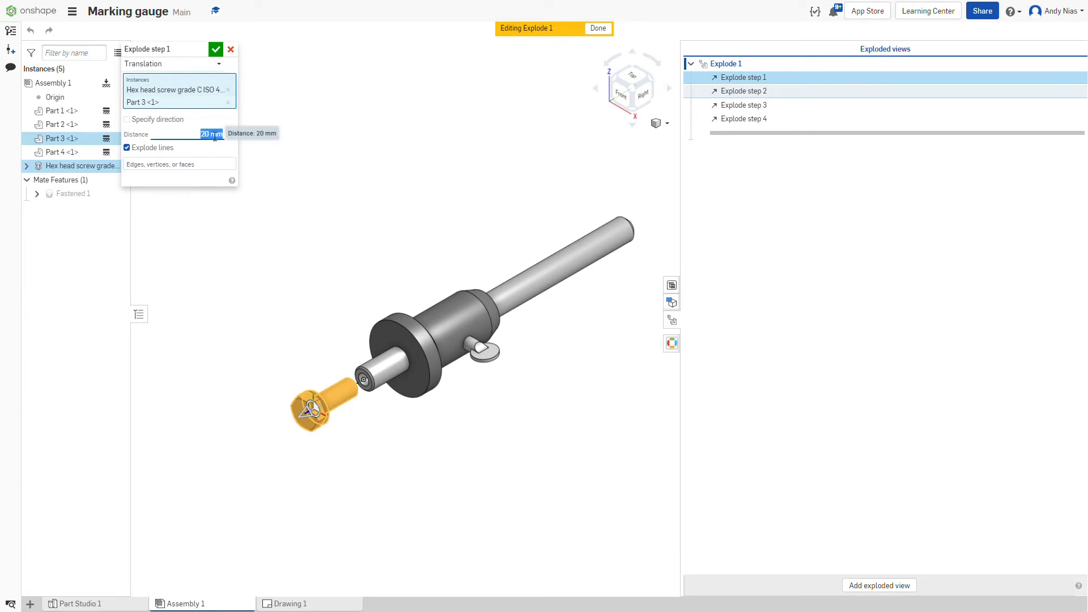
pyautogui.write('10')
pyautogui.press('Return')
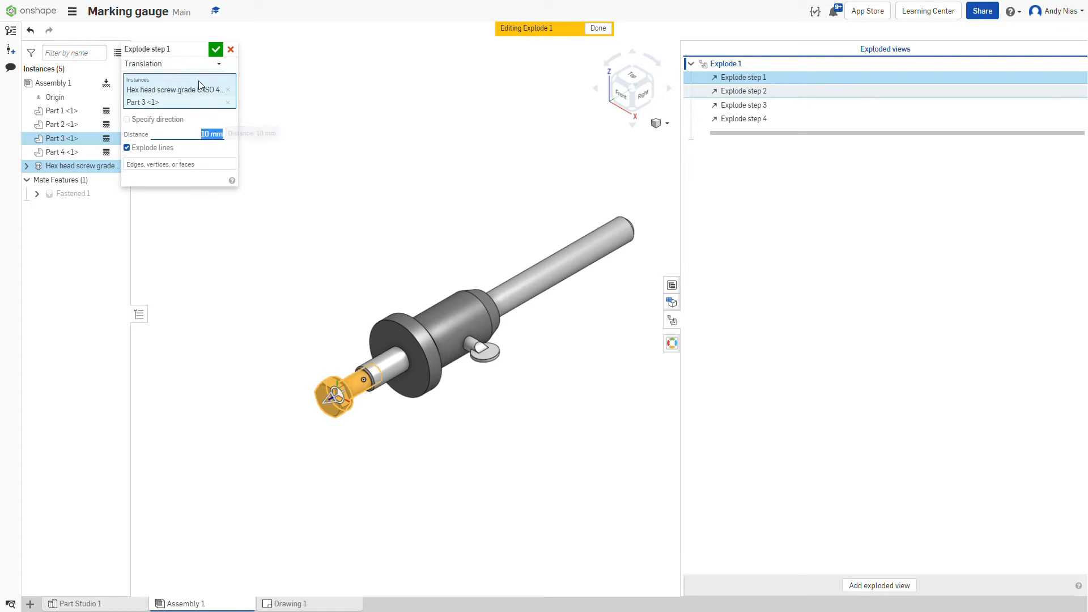
pyautogui.click(216, 49)
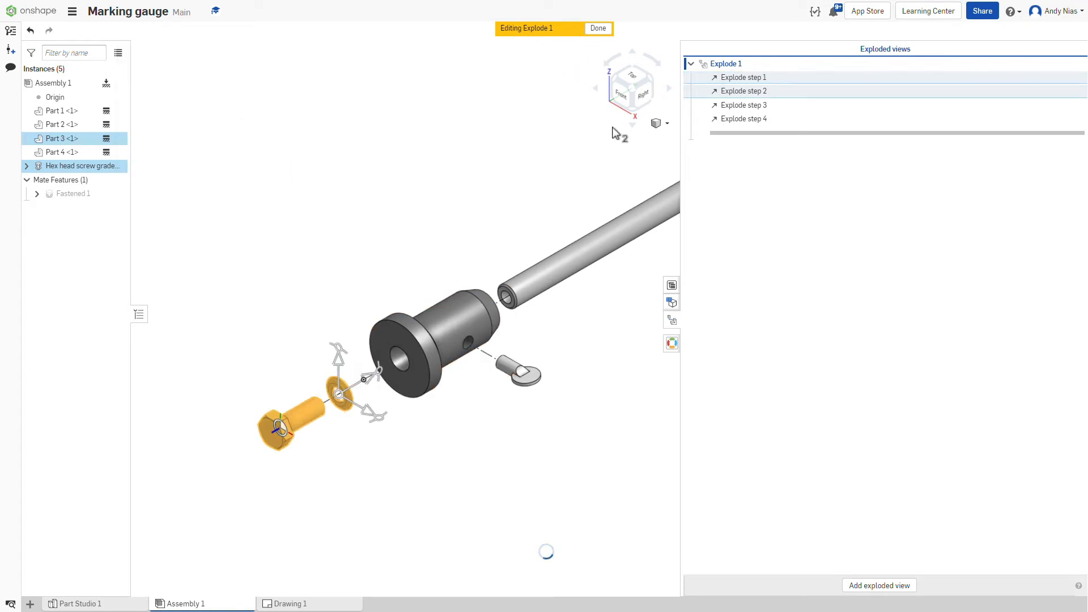
pyautogui.click(404, 243)
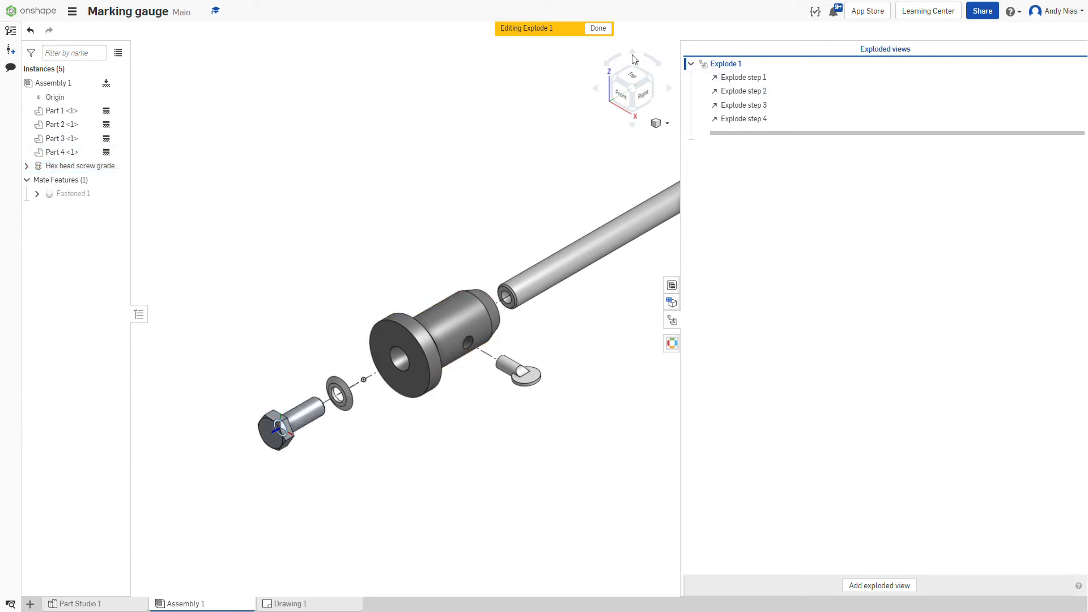
# - Finish editing Explode 1 and hide the list of exploded views, leaving the assembly in its assembled state
pyautogui.click(599, 30)
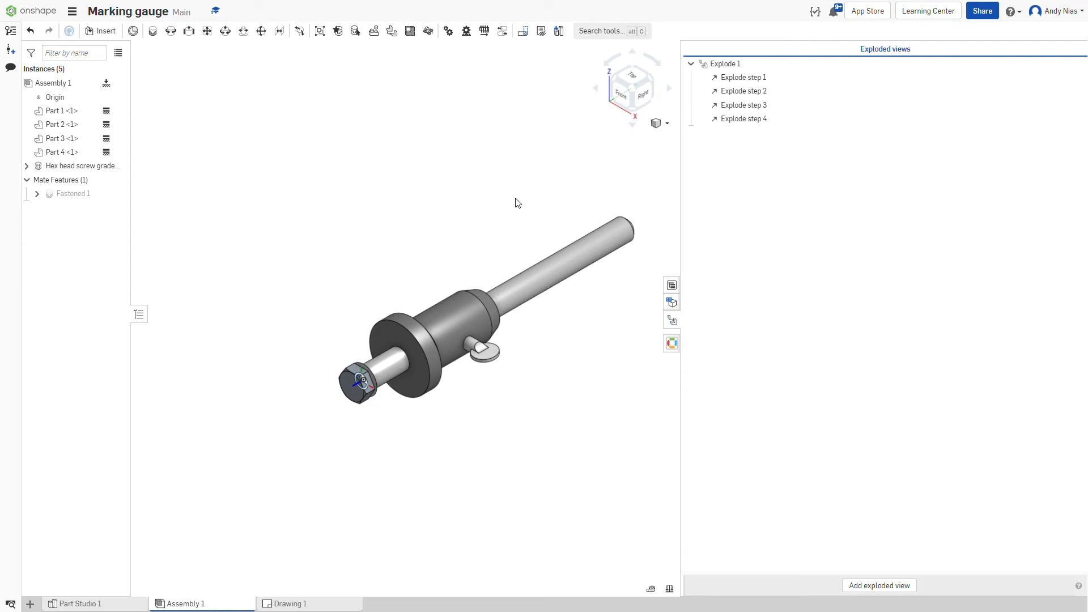
pyautogui.click(672, 320)
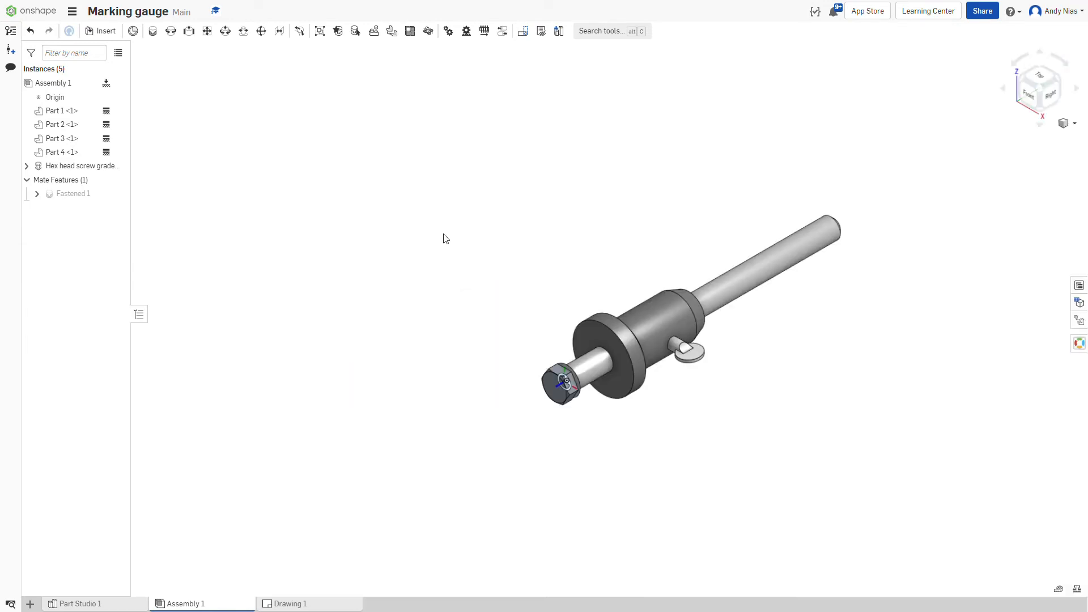
pyautogui.moveTo(802, 297); pyautogui.dragTo(737, 284, button='middle')
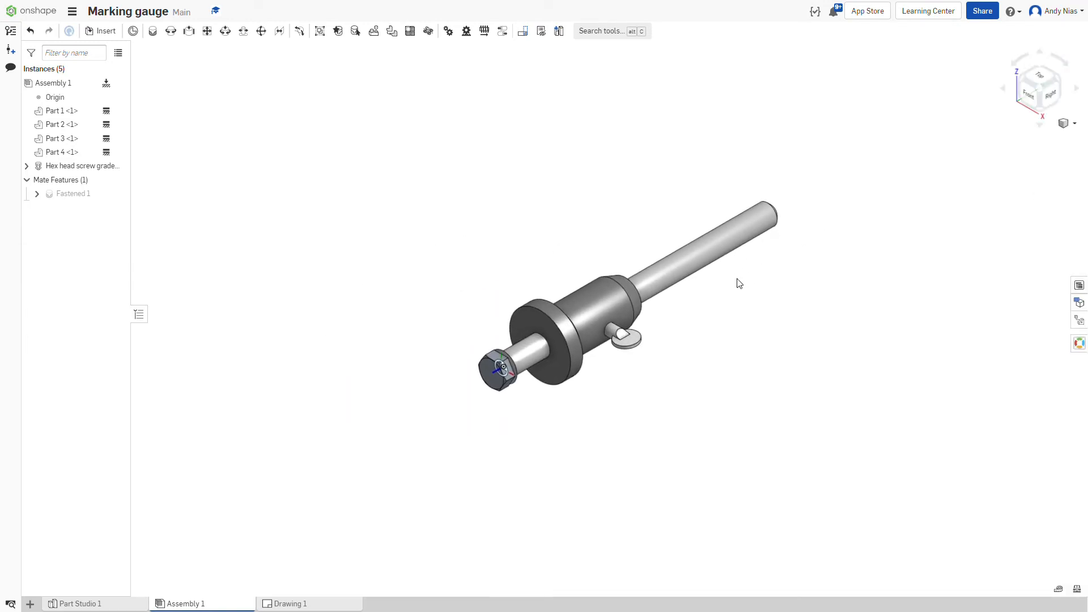
pyautogui.scroll(2, 740, 281)
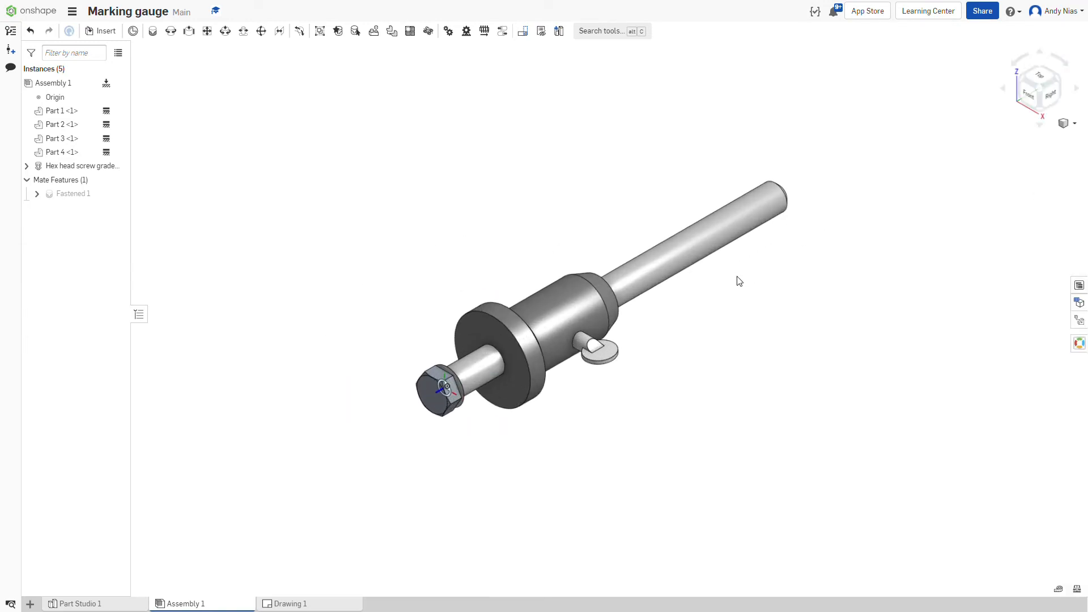
pyautogui.click(1079, 321)
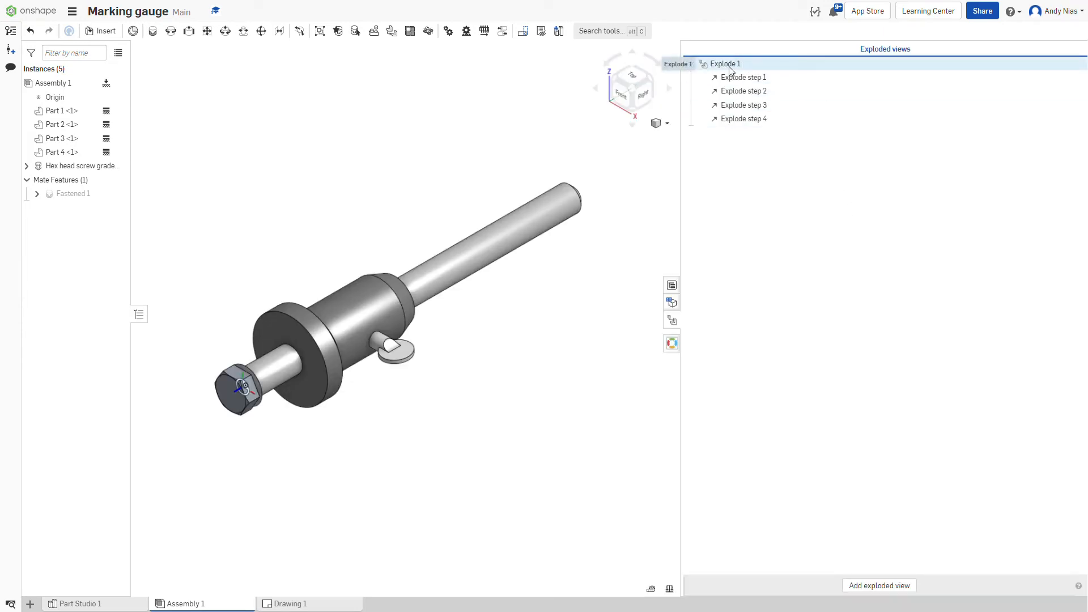
pyautogui.click(672, 321)
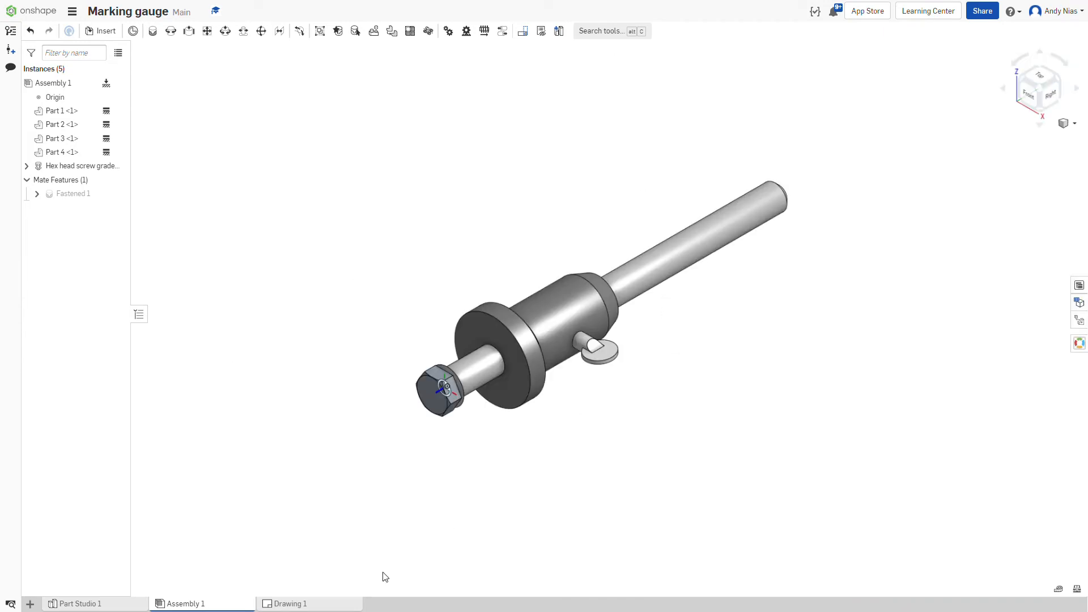
# - Open Drawing 1 and add a second sheet with the sheet list showing
pyautogui.click(323, 604)
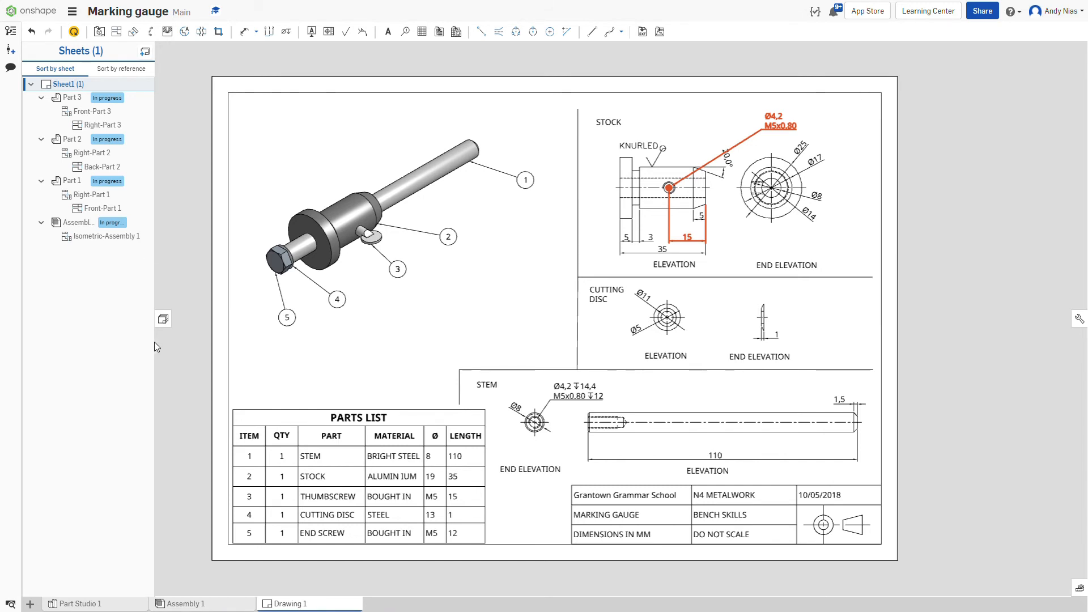
pyautogui.click(164, 319)
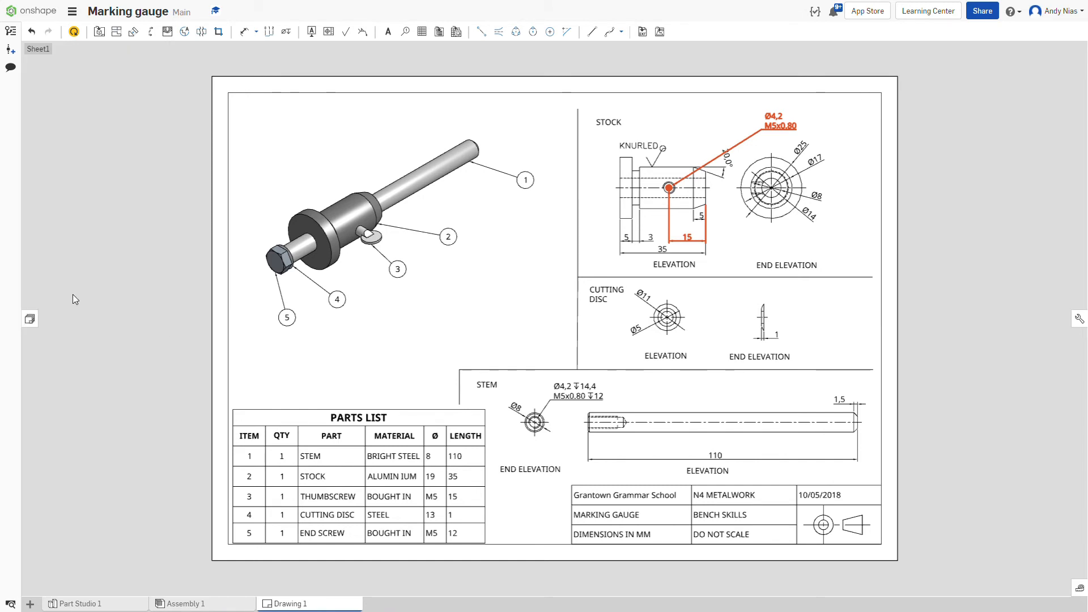
pyautogui.click(31, 322)
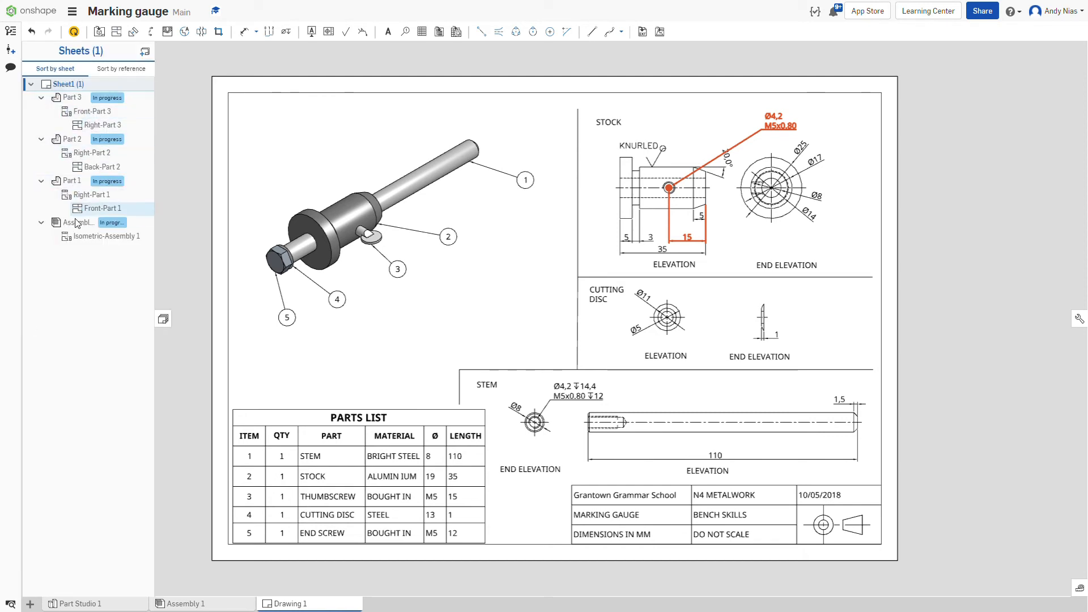
pyautogui.click(146, 52)
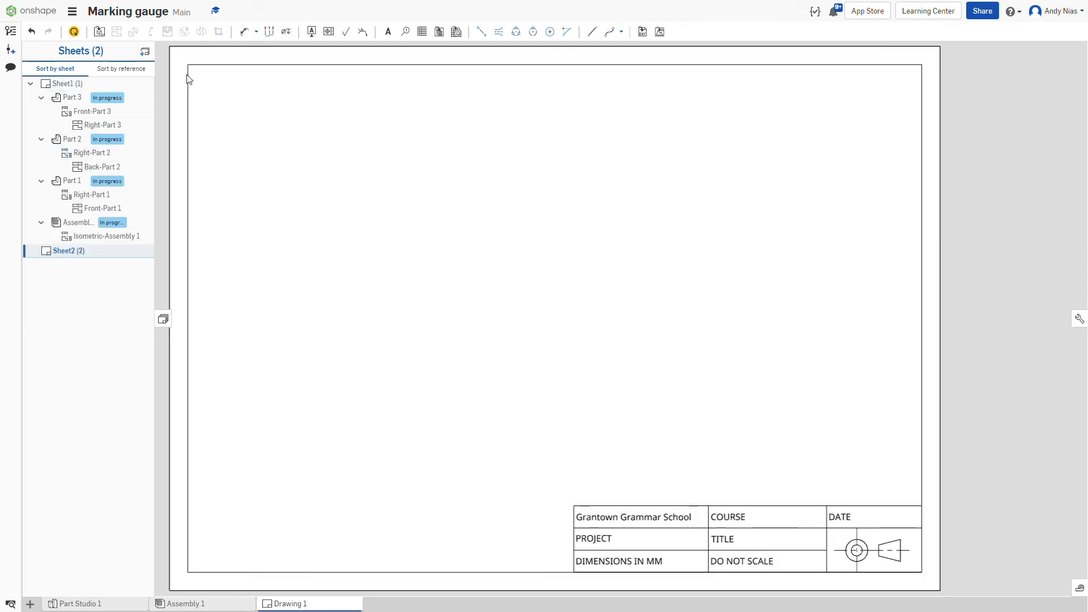
# - Place an isometric view of Assembly 1 using Explode 1 at 1:1 scale in the middle of Sheet2, and update the drawing
pyautogui.click(101, 35)
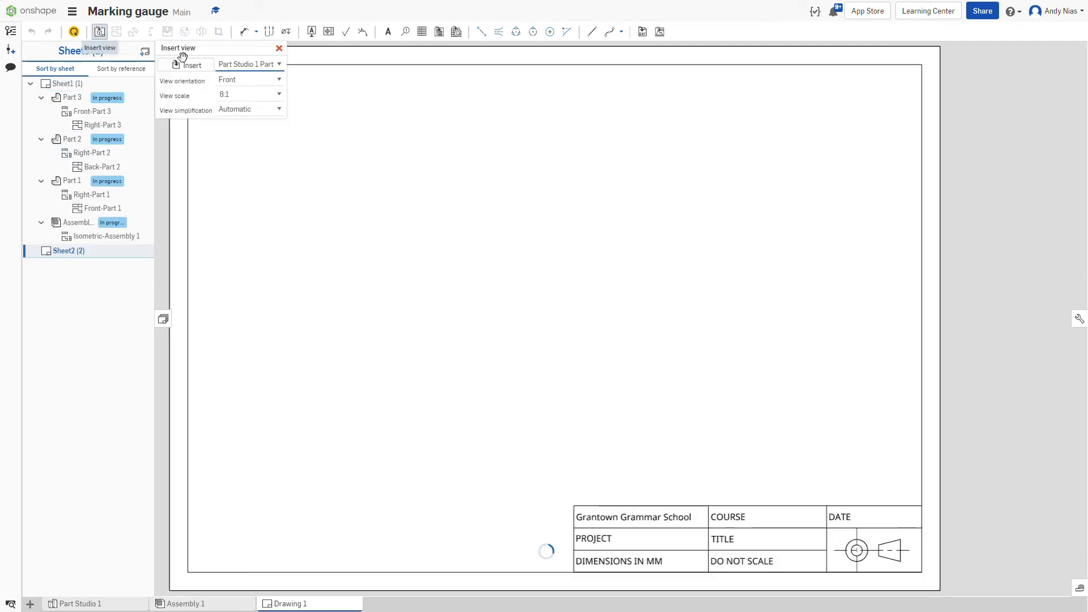
pyautogui.click(259, 151)
pyautogui.click(283, 126)
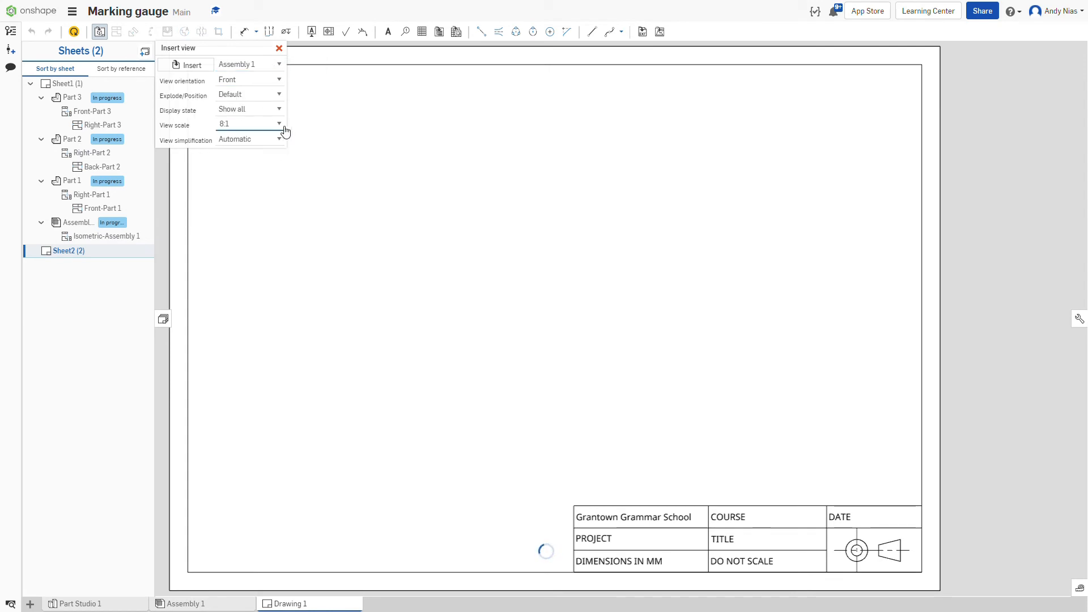
pyautogui.scroll(5, 259, 221)
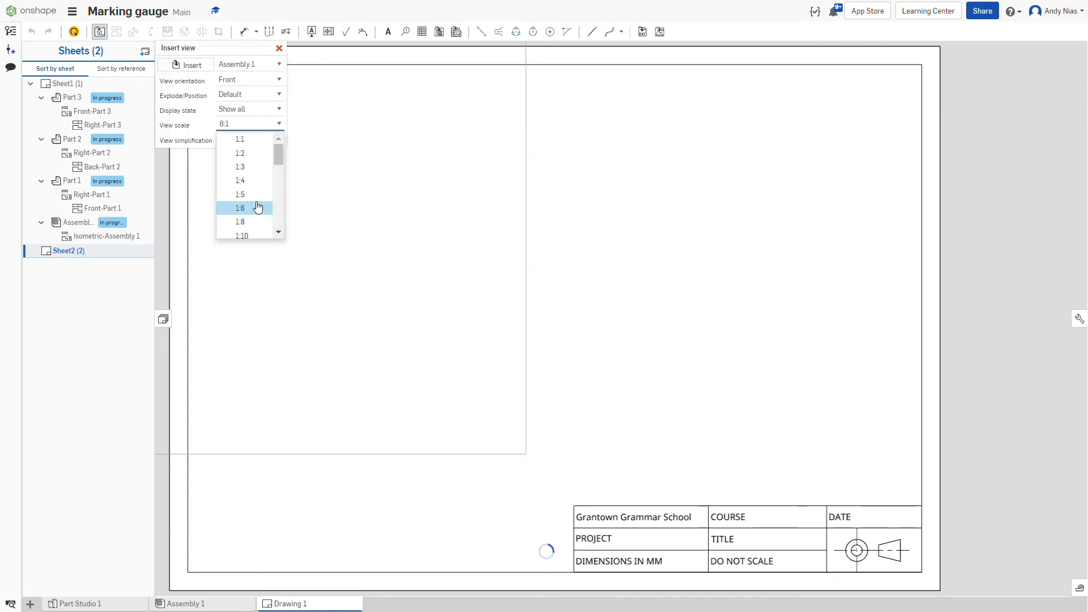
pyautogui.click(264, 142)
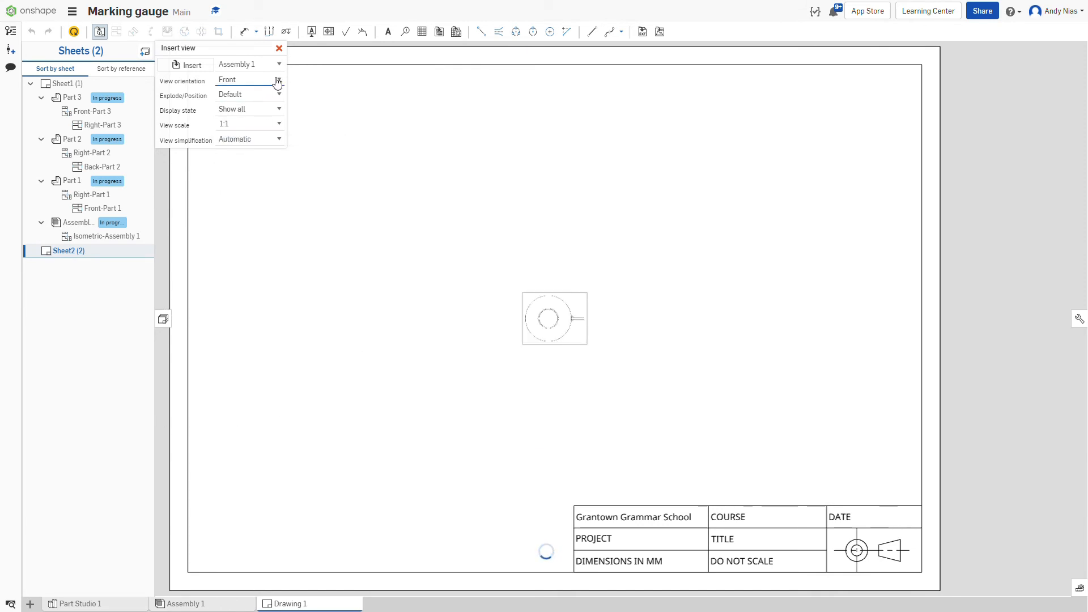
pyautogui.click(229, 231)
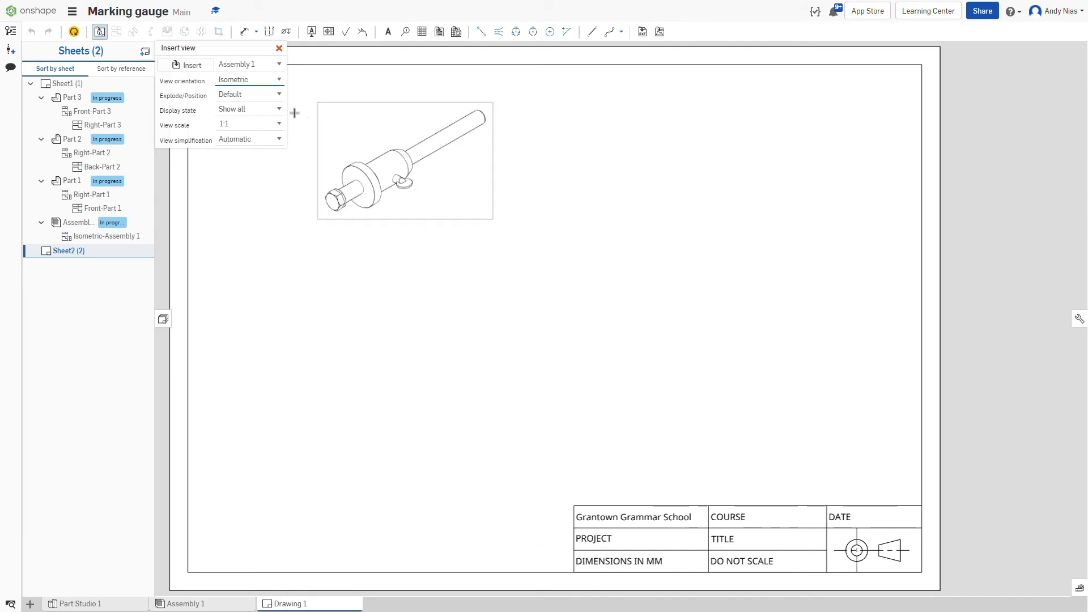
pyautogui.click(267, 140)
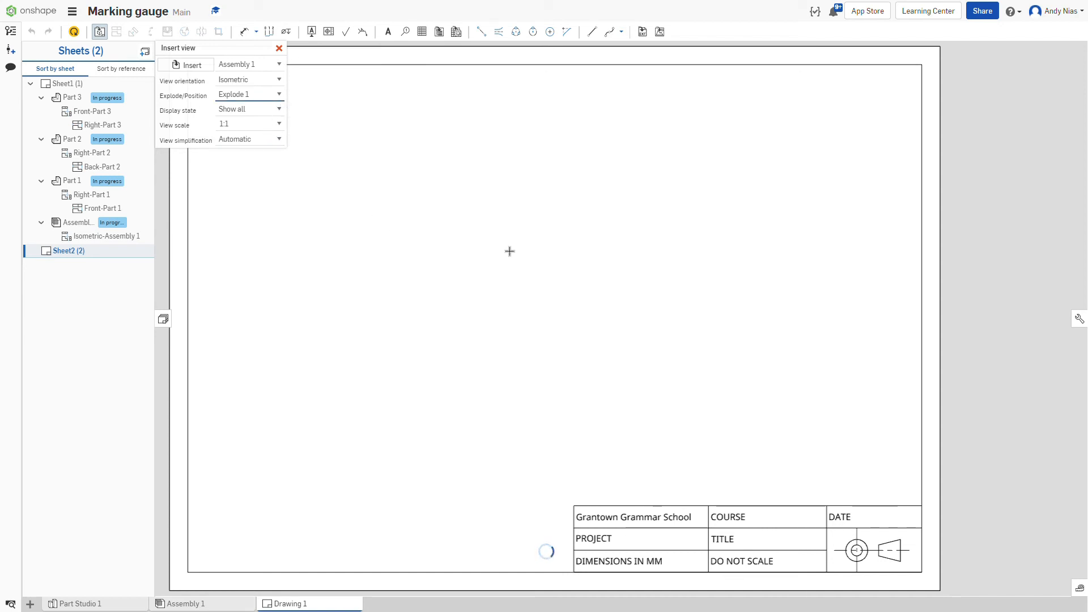
pyautogui.click(522, 297)
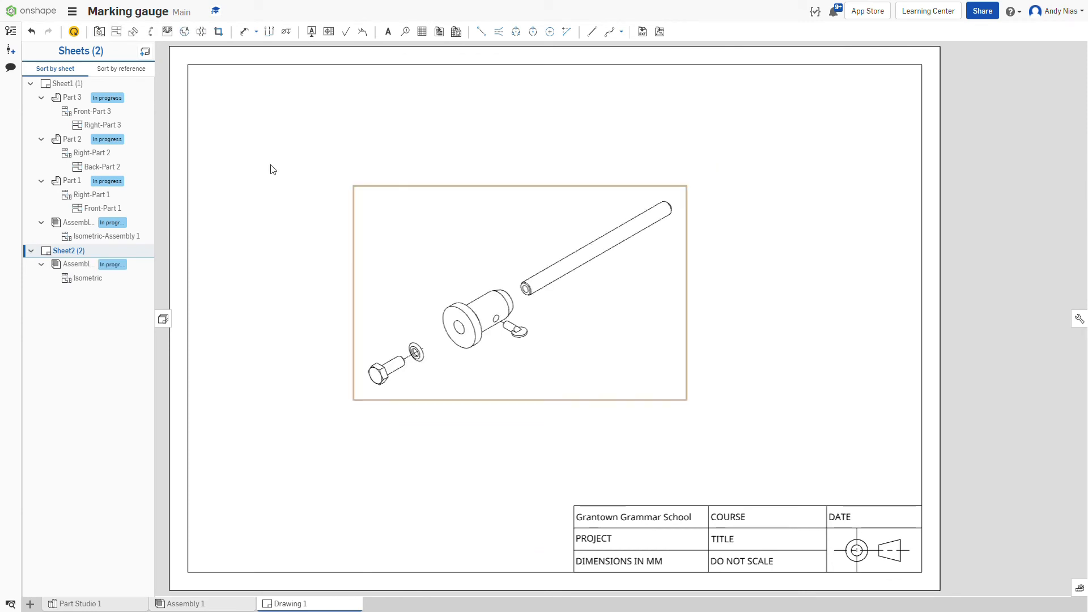
pyautogui.click(79, 33)
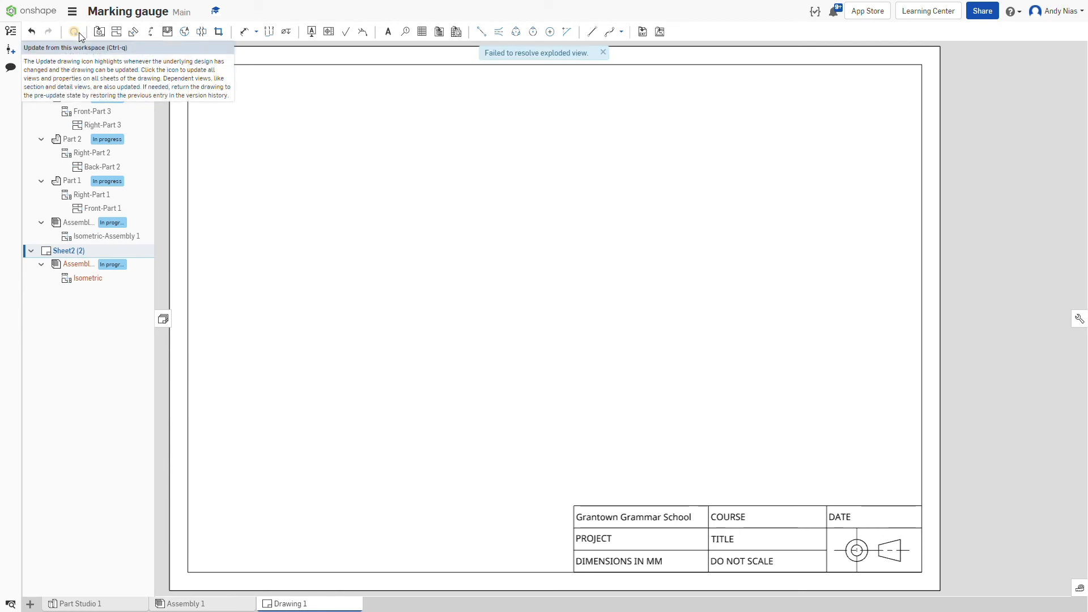
# - Reassign Explode 1 as the explode position of the isometric view on Sheet2 and apply the view properties
pyautogui.click(515, 316)
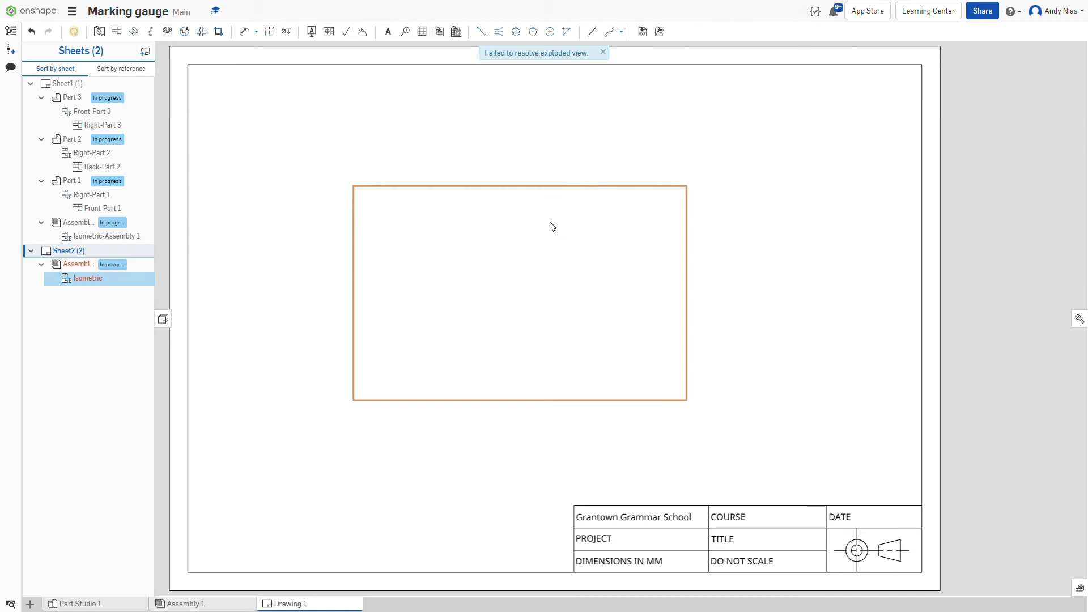
pyautogui.doubleClick(526, 230)
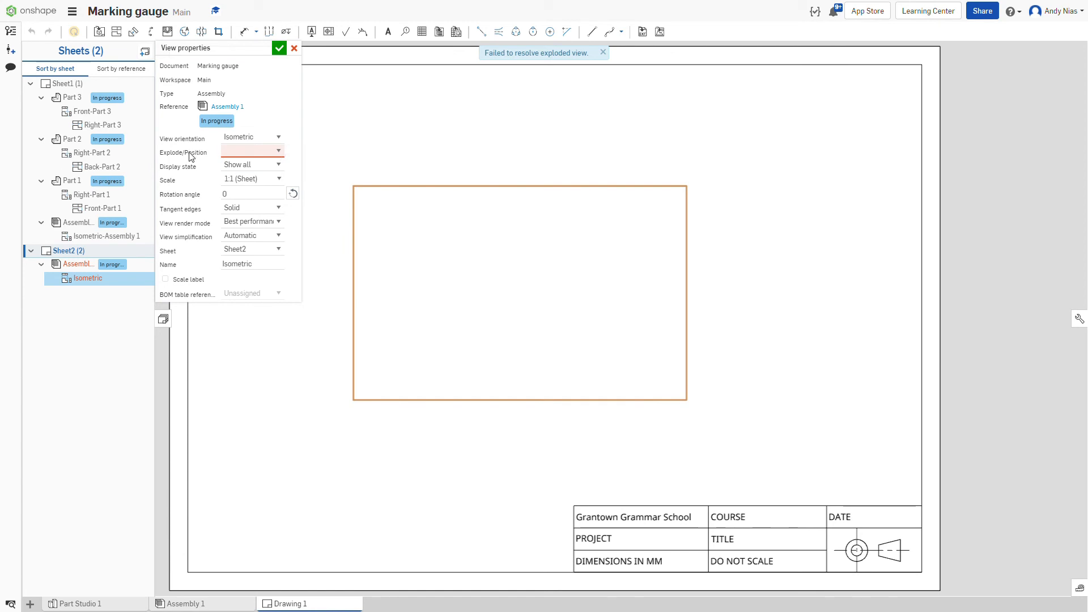
pyautogui.click(255, 152)
pyautogui.click(309, 150)
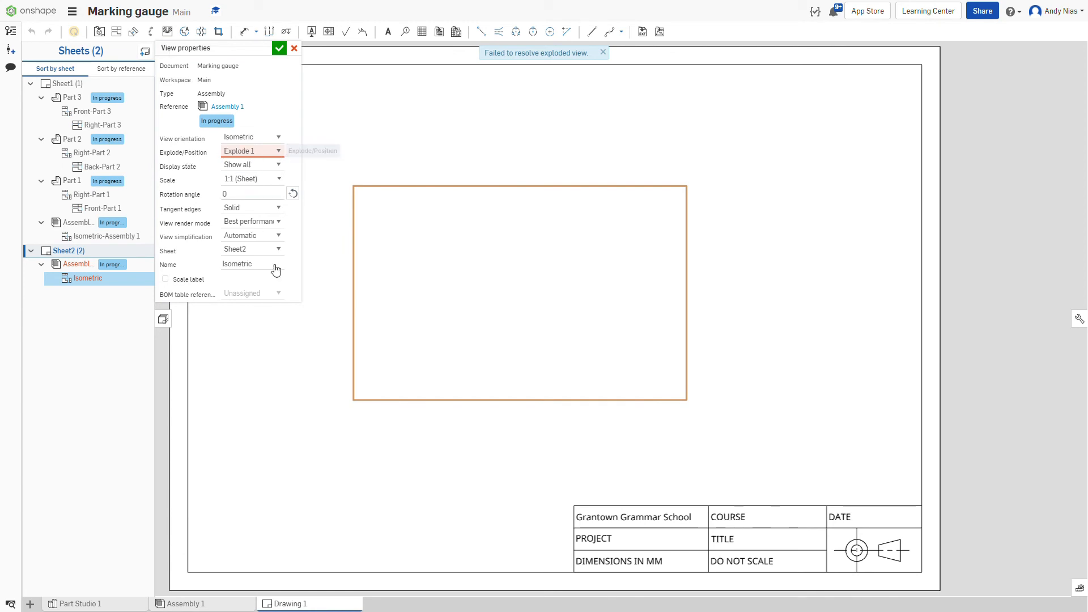
pyautogui.click(279, 49)
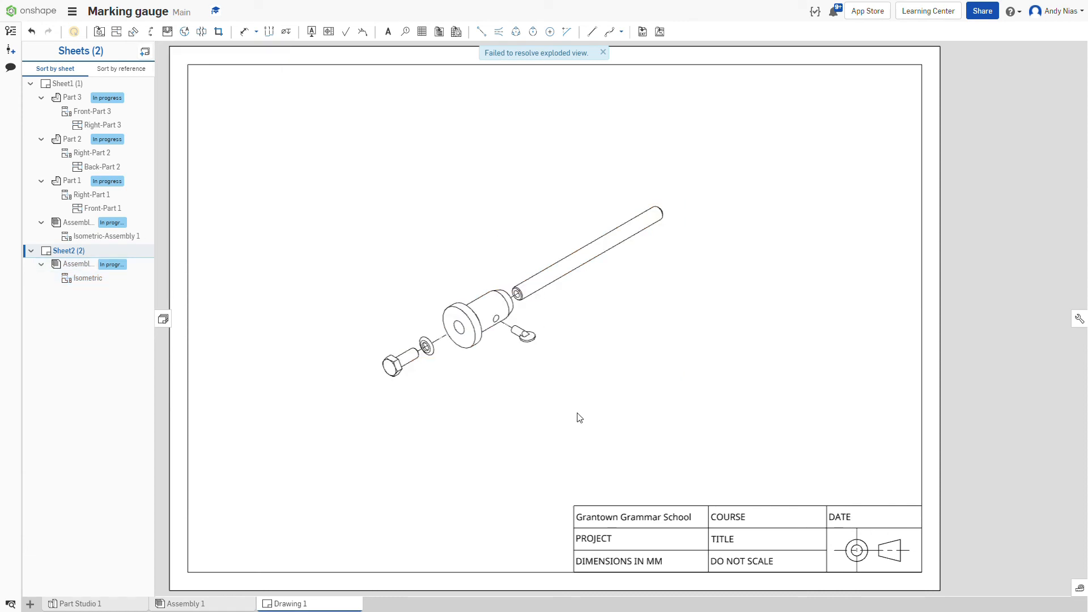
pyautogui.scroll(-3, 423, 373)
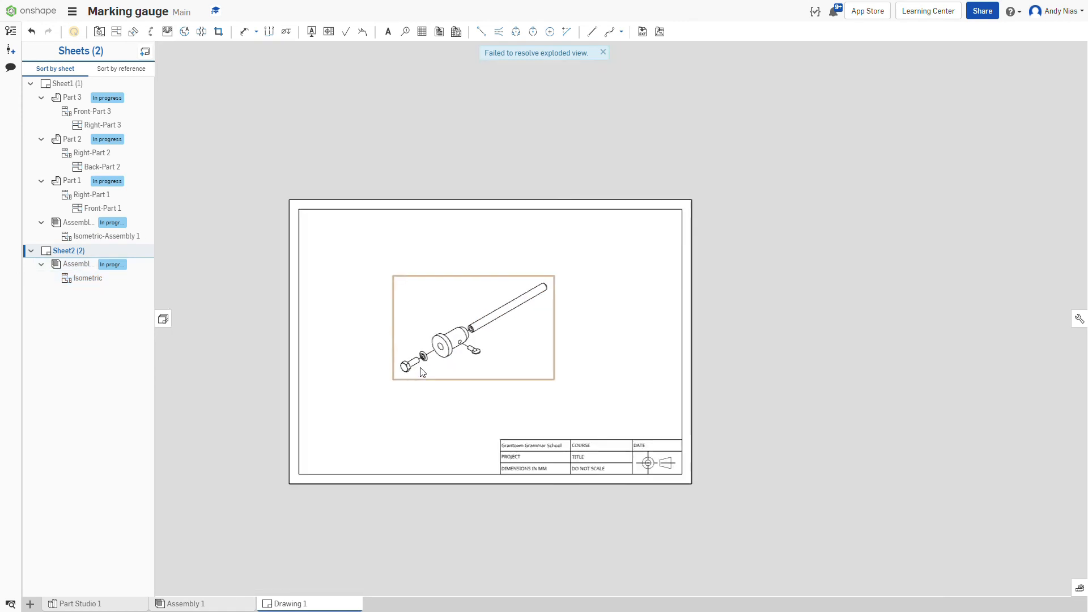
pyautogui.scroll(5, 423, 372)
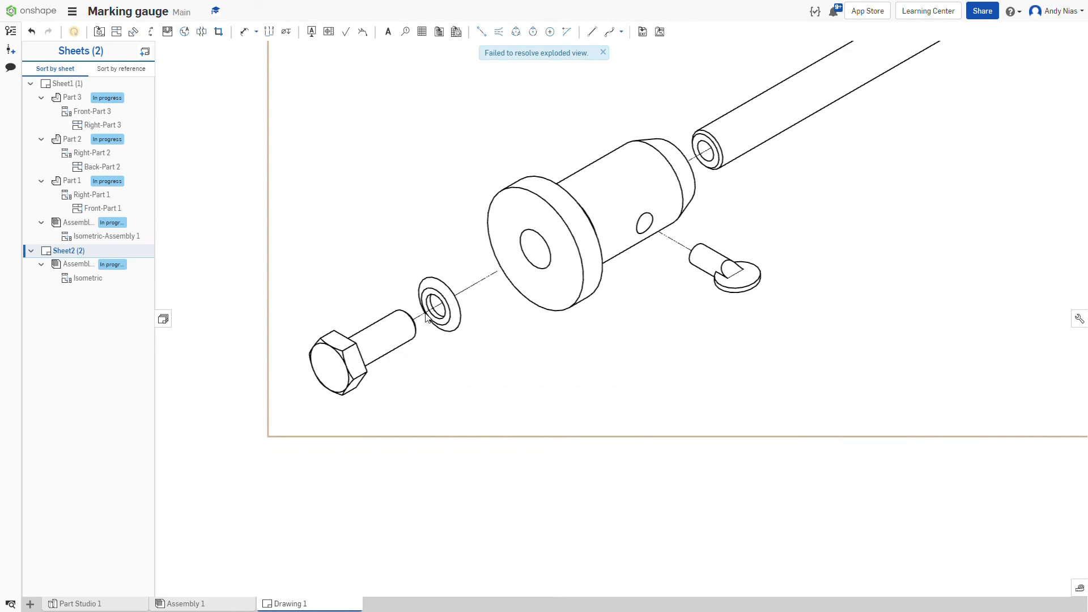
pyautogui.scroll(-2, 698, 189)
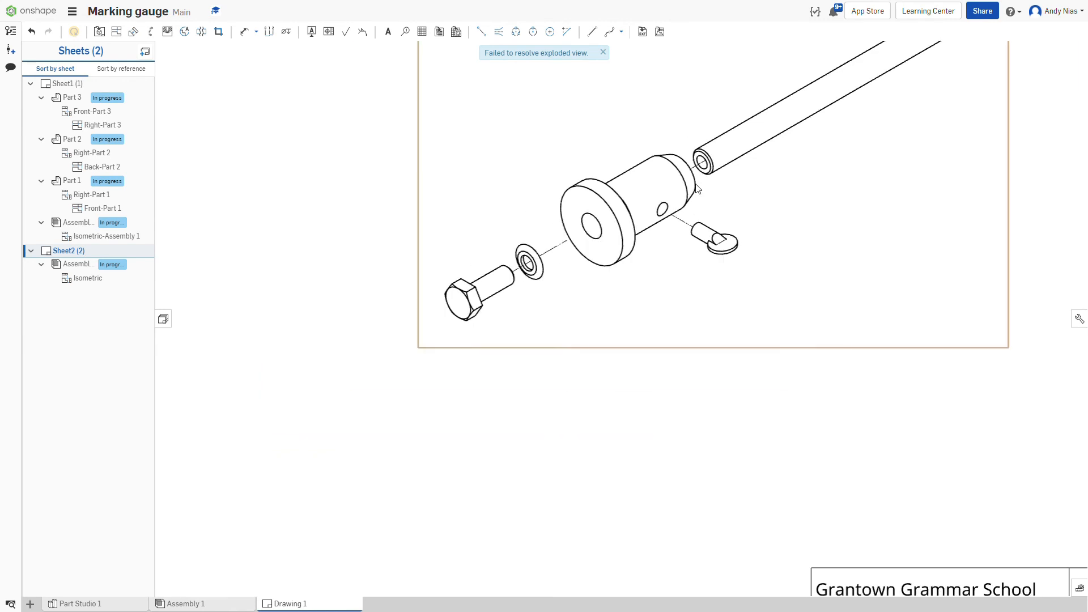
pyautogui.scroll(-3, 571, 254)
pyautogui.scroll(1, 537, 272)
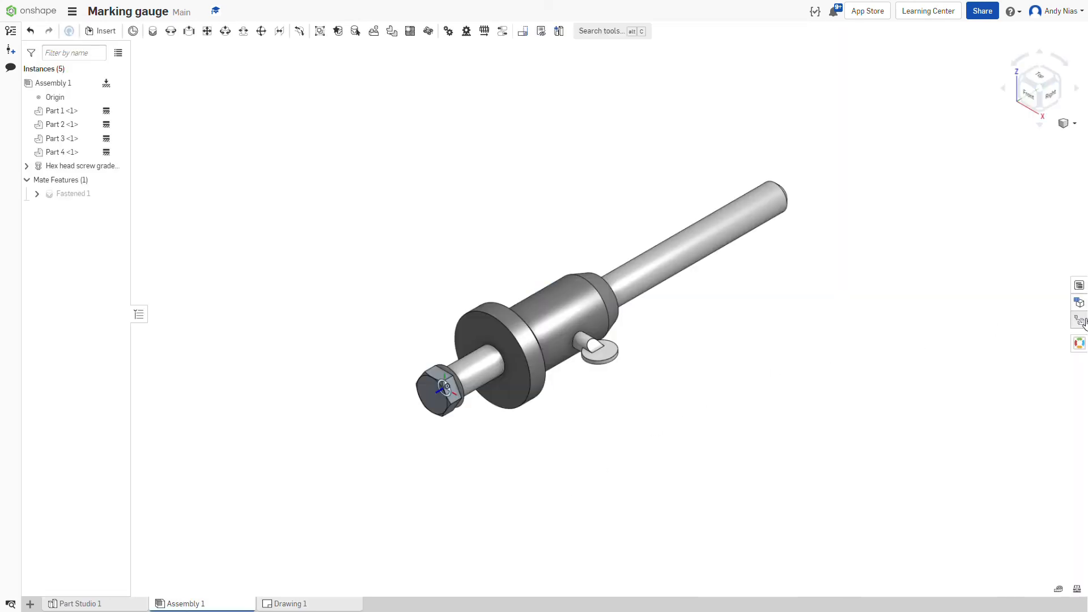
# - In Assembly 1, edit Explode 1 and turn off the explode lines for Explode step 1 and Explode step 2
pyautogui.click(1080, 321)
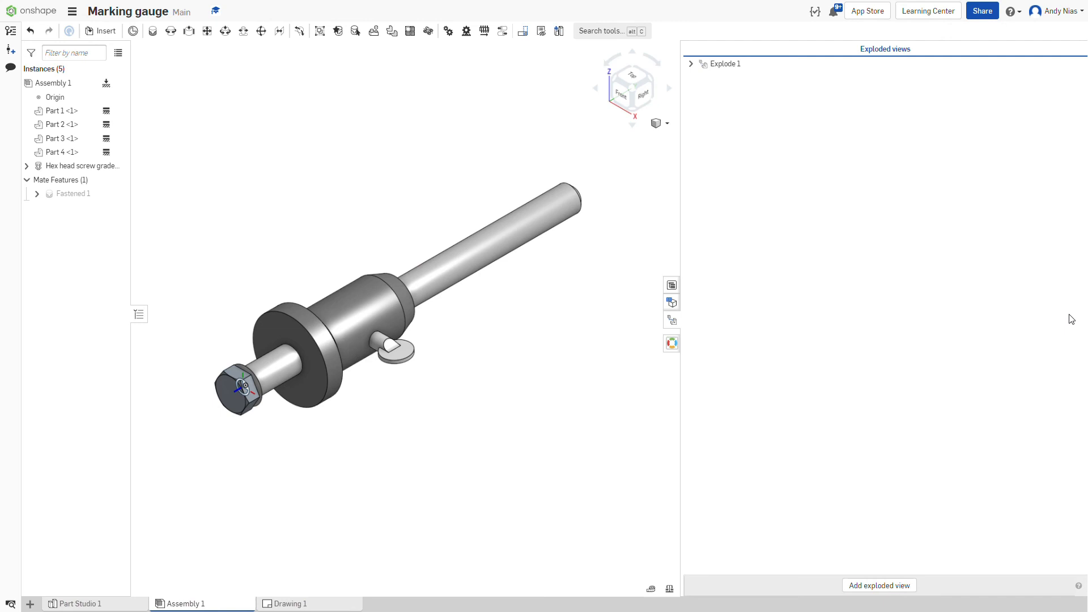
pyautogui.click(691, 64)
pyautogui.doubleClick(705, 78)
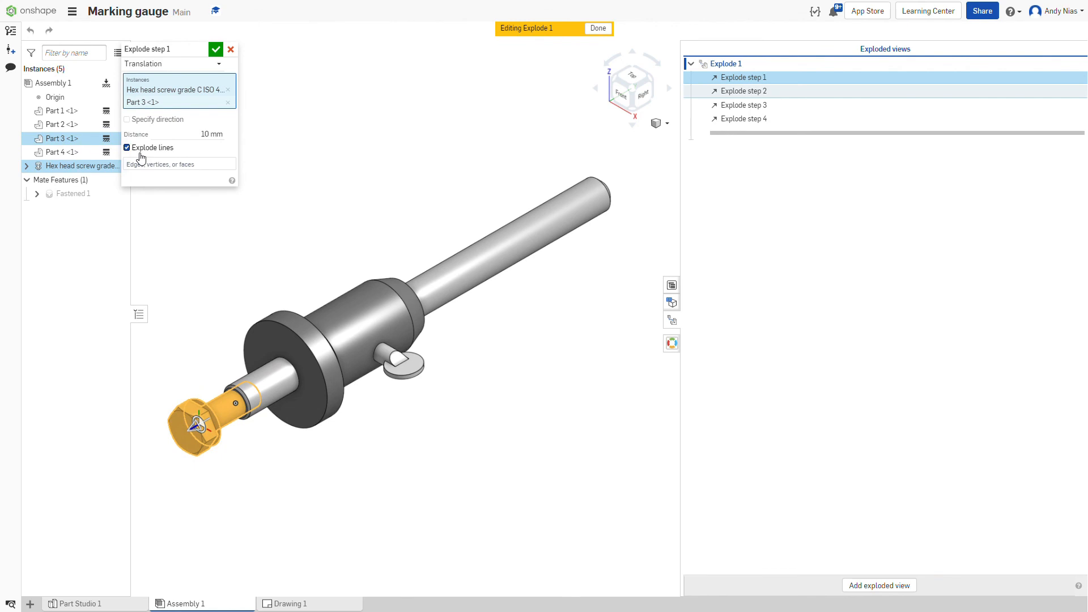
pyautogui.click(127, 147)
pyautogui.click(216, 50)
pyautogui.doubleClick(750, 96)
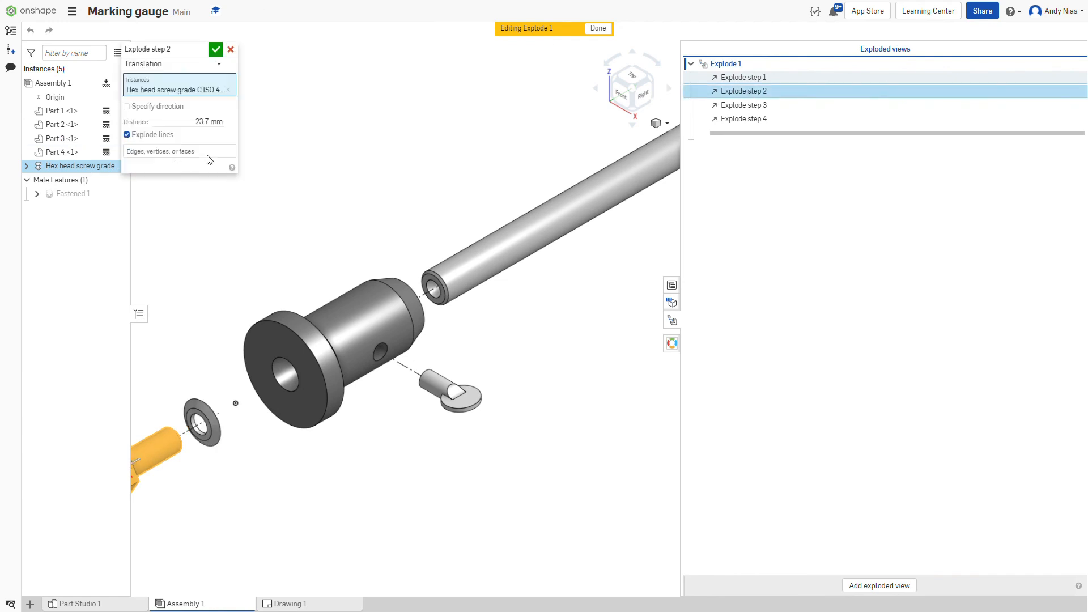
pyautogui.click(216, 50)
# - Turn off the explode lines for Explode step 3 on Part 1 and Explode step 4 on Part 4
pyautogui.click(726, 106)
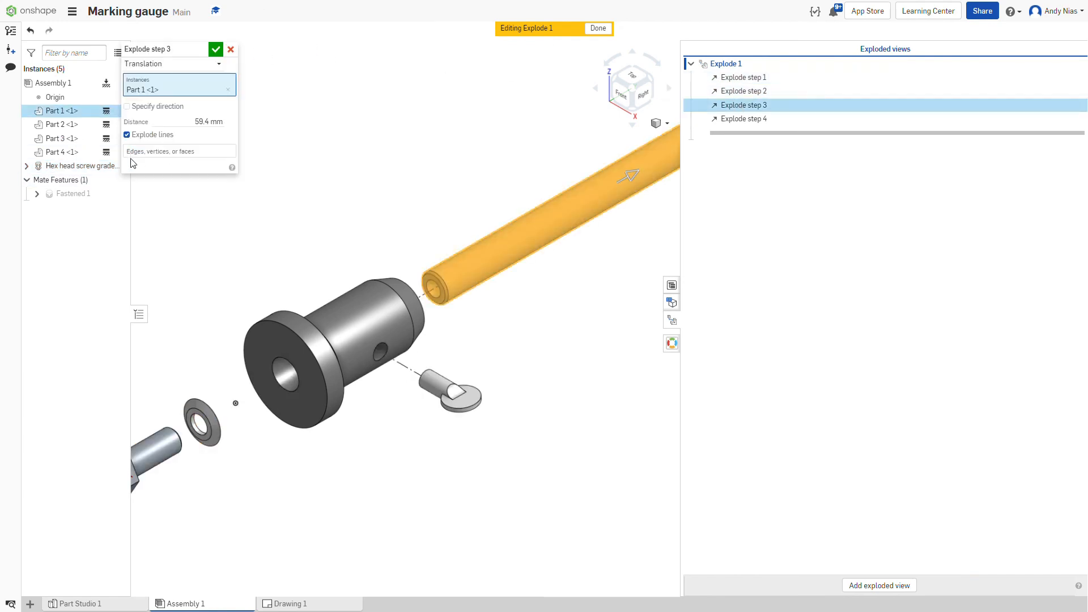
pyautogui.click(146, 136)
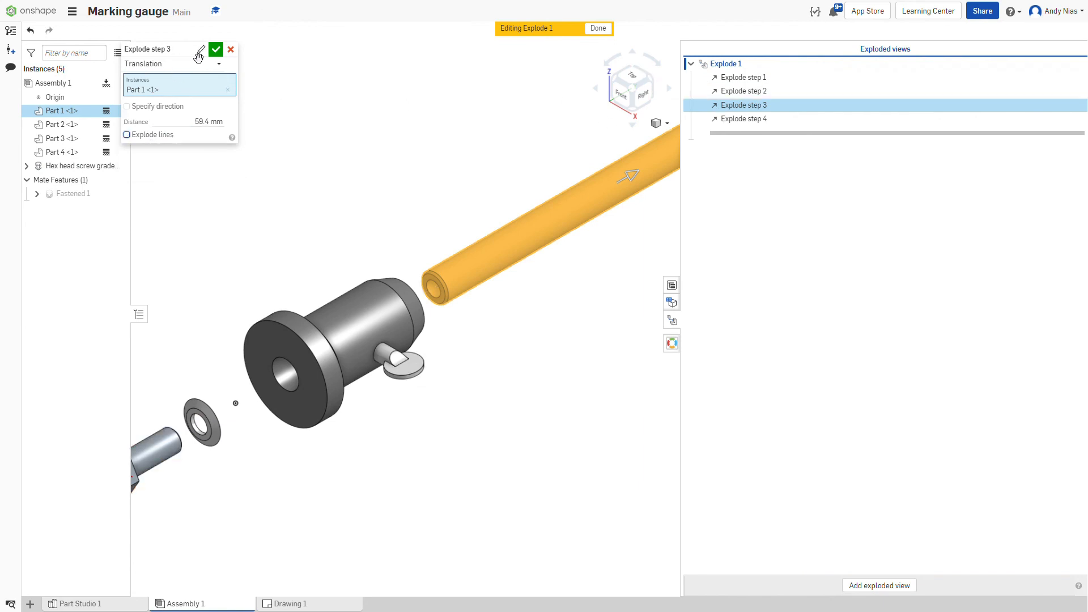
pyautogui.click(216, 50)
pyautogui.click(744, 120)
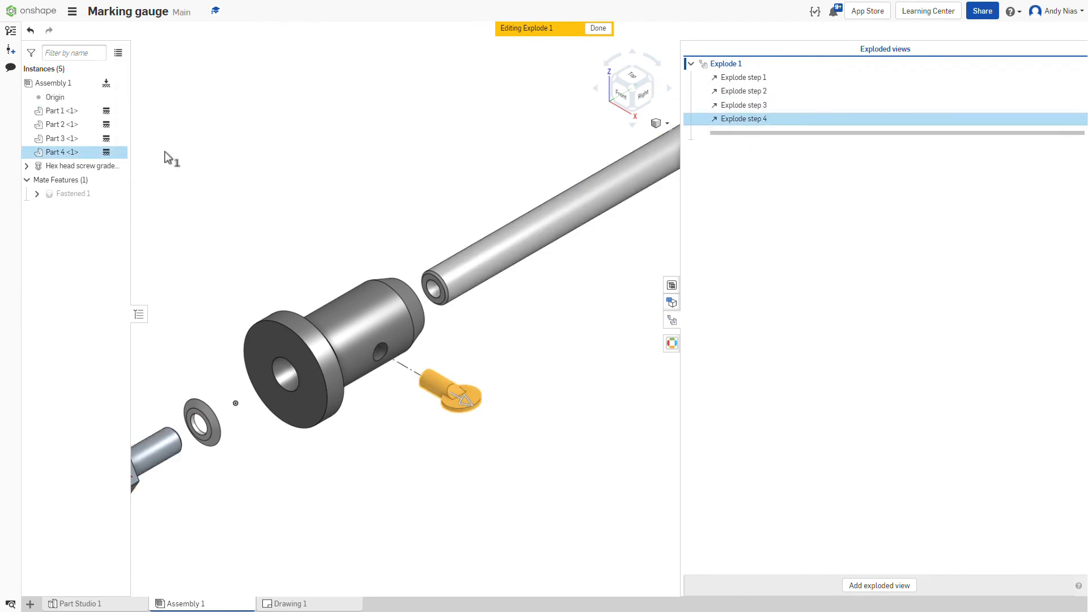
pyautogui.click(146, 136)
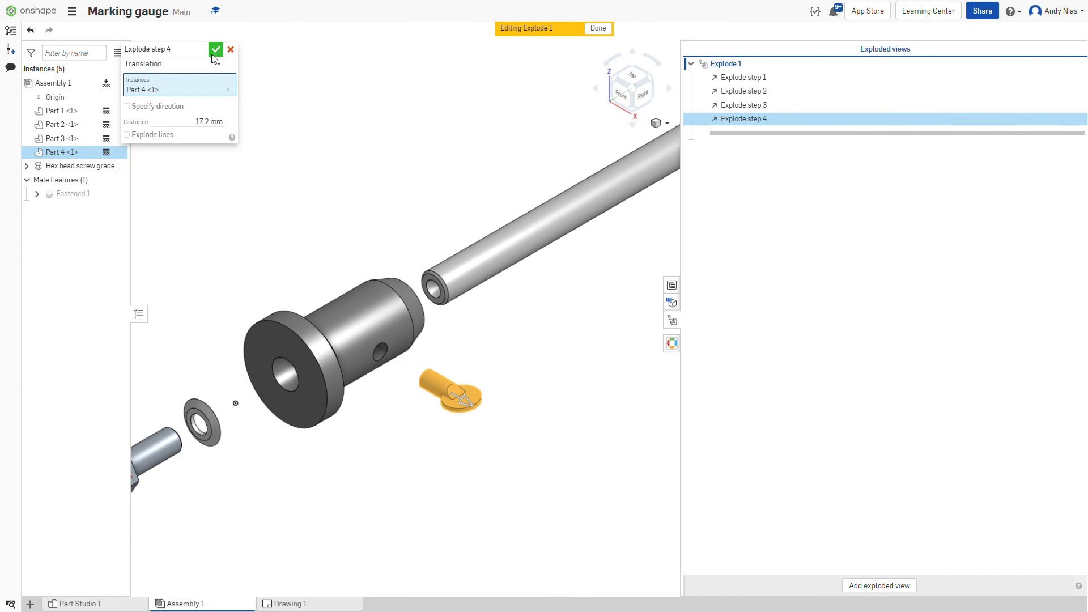
pyautogui.click(216, 50)
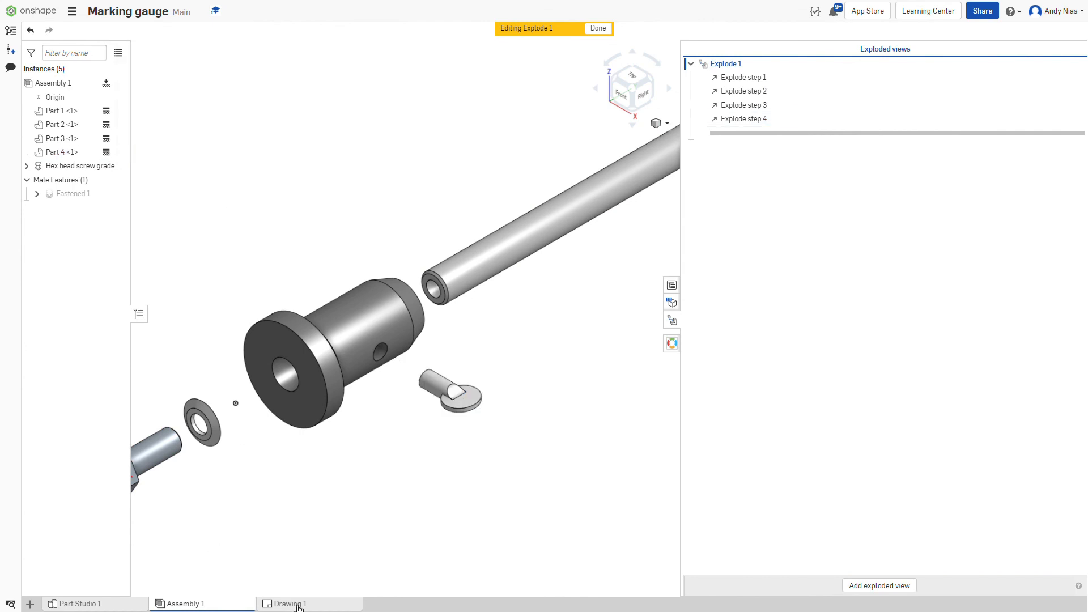
# - Return to Drawing 1 and update it with the edited exploded view
pyautogui.click(289, 604)
pyautogui.click(75, 32)
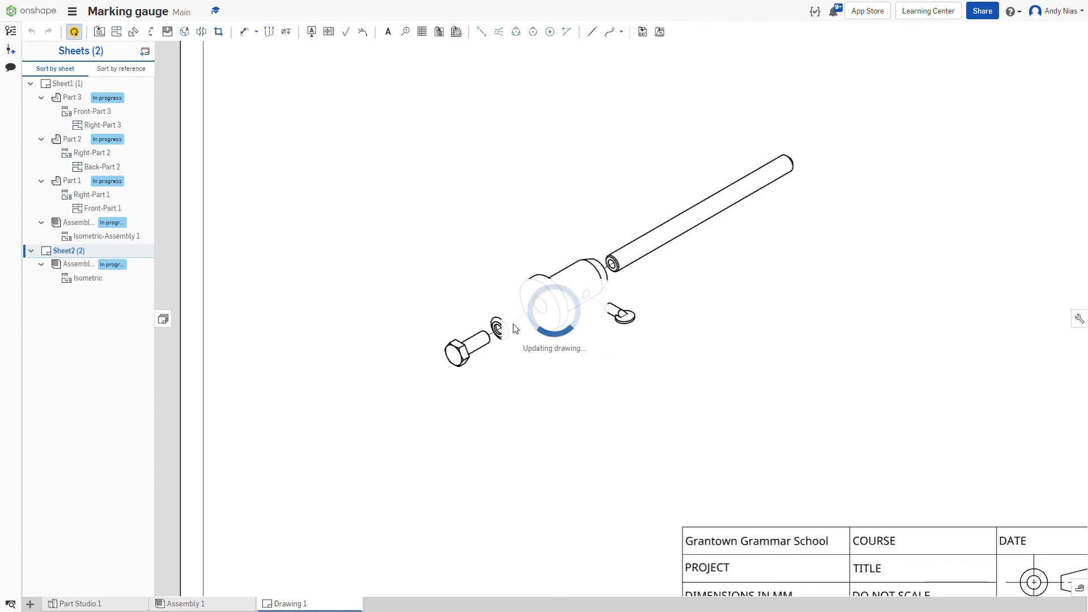